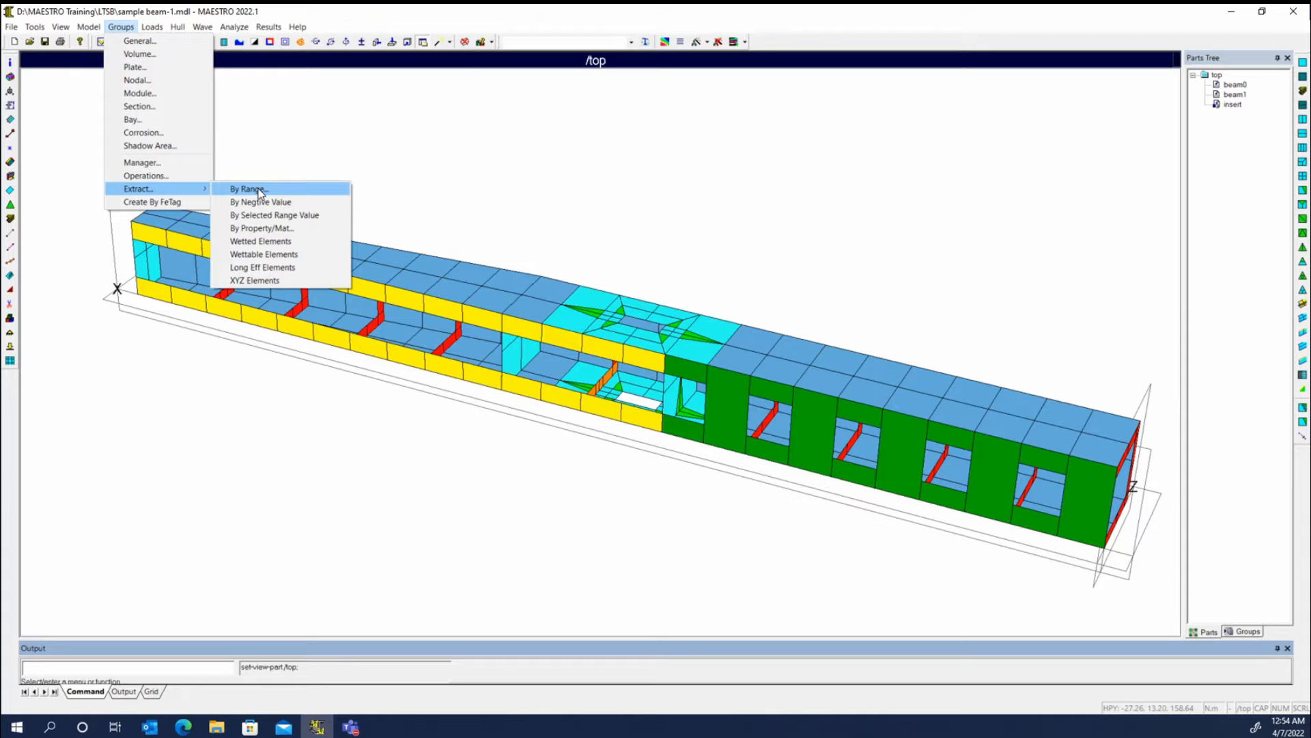
- Start a range-based element extraction limited to the X minimum, disabling the Y and Z minimums and all maximum limits
{"action": "left_click", "coordinate": [258, 189]}
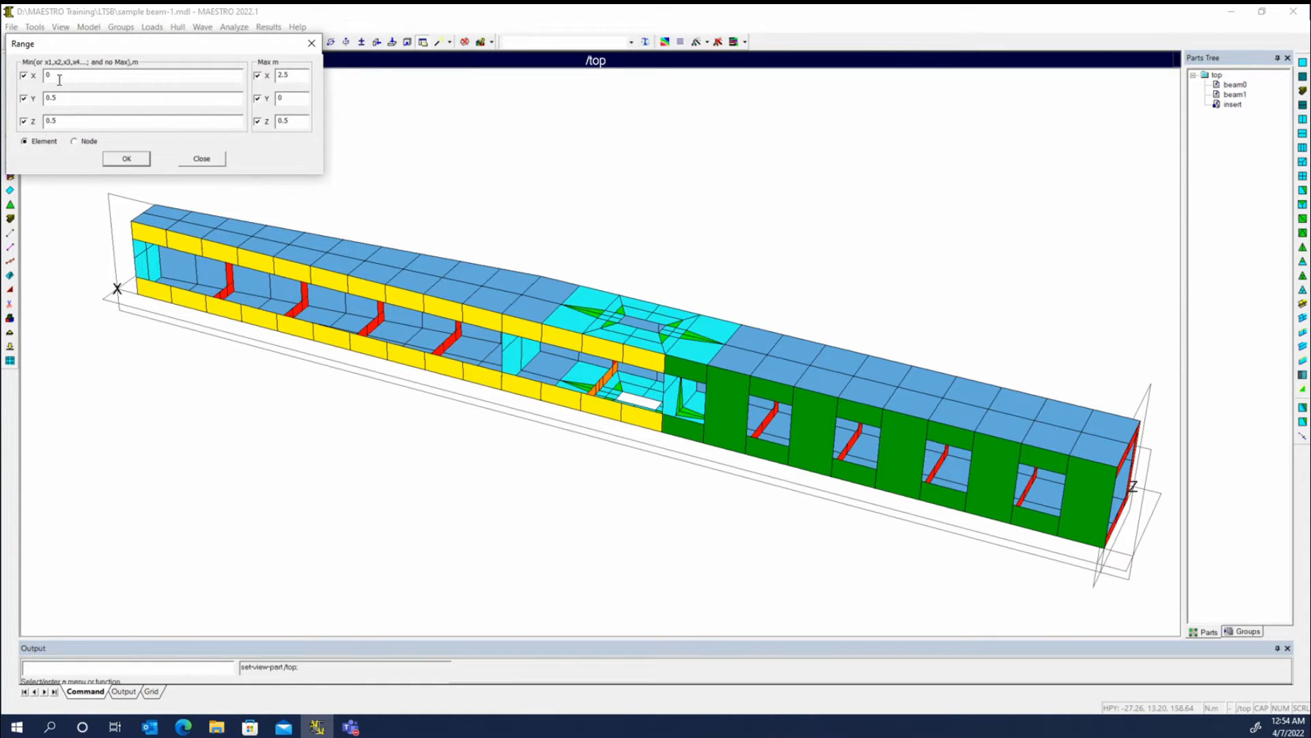
{"action": "left_click", "coordinate": [24, 99]}
{"action": "left_click", "coordinate": [24, 121]}
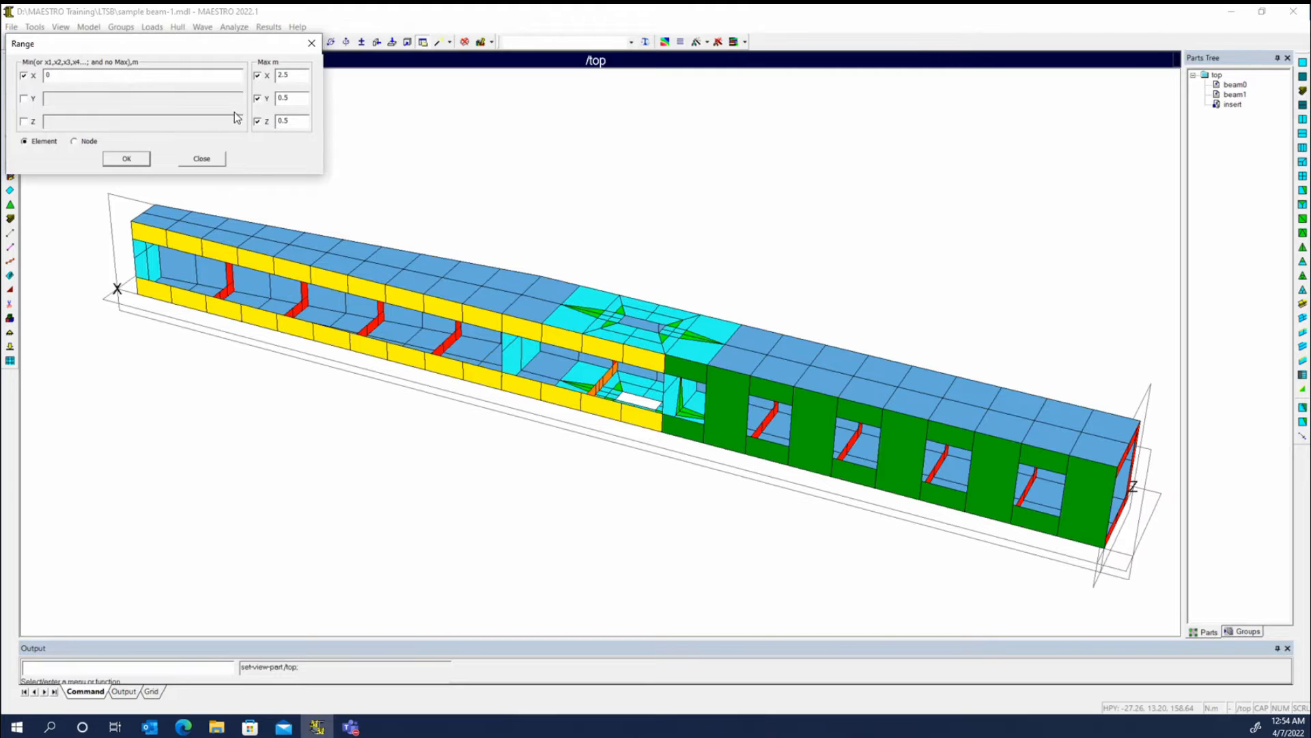
{"action": "left_click", "coordinate": [258, 99]}
{"action": "left_click", "coordinate": [258, 121]}
{"action": "left_click", "coordinate": [258, 75]}
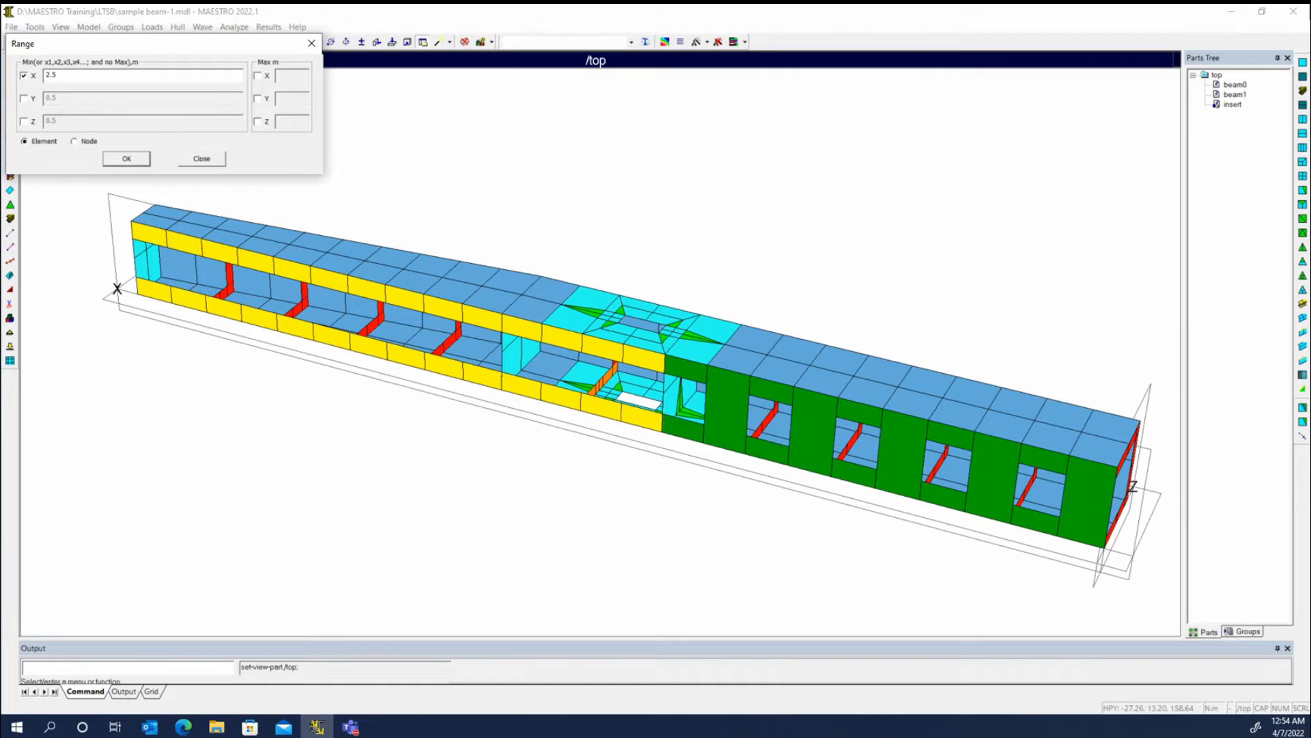
- Set the X range values to 1,2,3,4 and extract the elements into groups
{"action": "left_click_drag", "start_coordinate": [77, 73], "coordinate": [7, 71]}
{"action": "type", "text": "1,2,3,5"}
{"action": "key", "text": "BackSpace"}
{"action": "type", "text": "4"}
{"action": "left_click", "coordinate": [127, 159]}
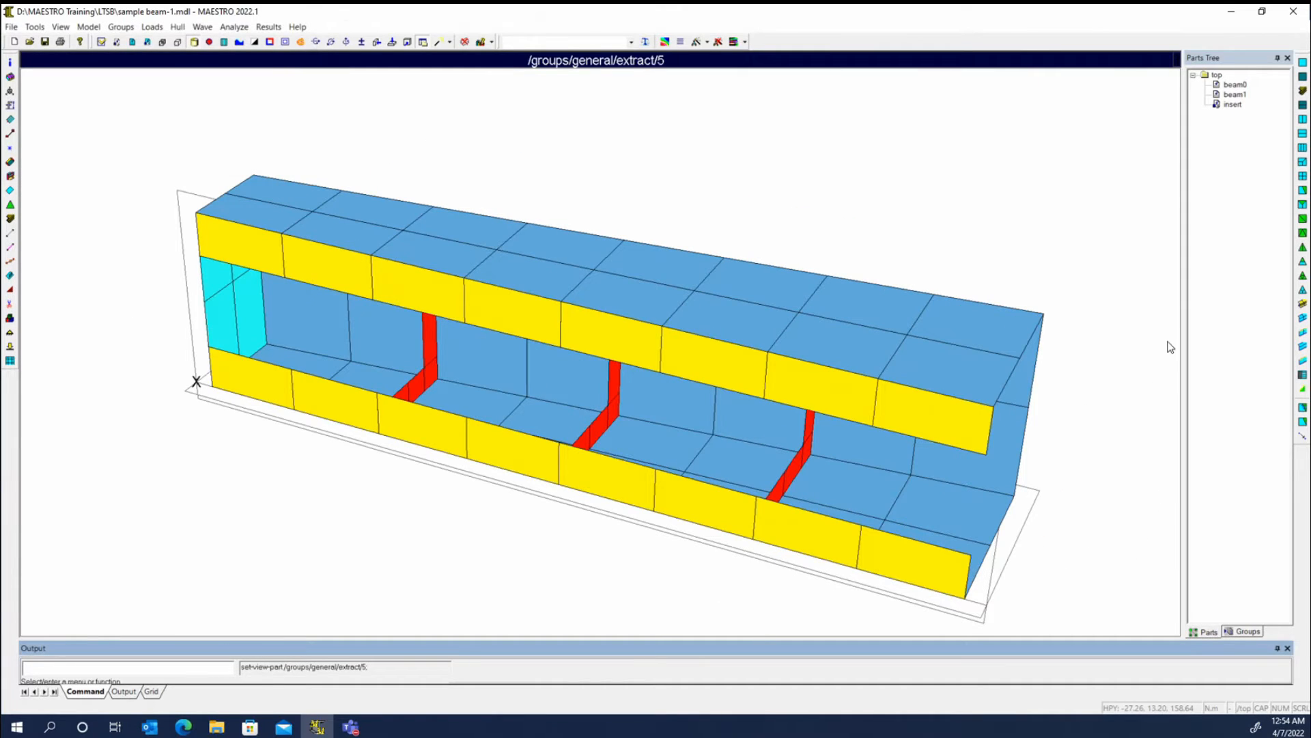
- Expand the general groups down to the extract folder and set that folder as the view part
{"action": "left_click", "coordinate": [1249, 631]}
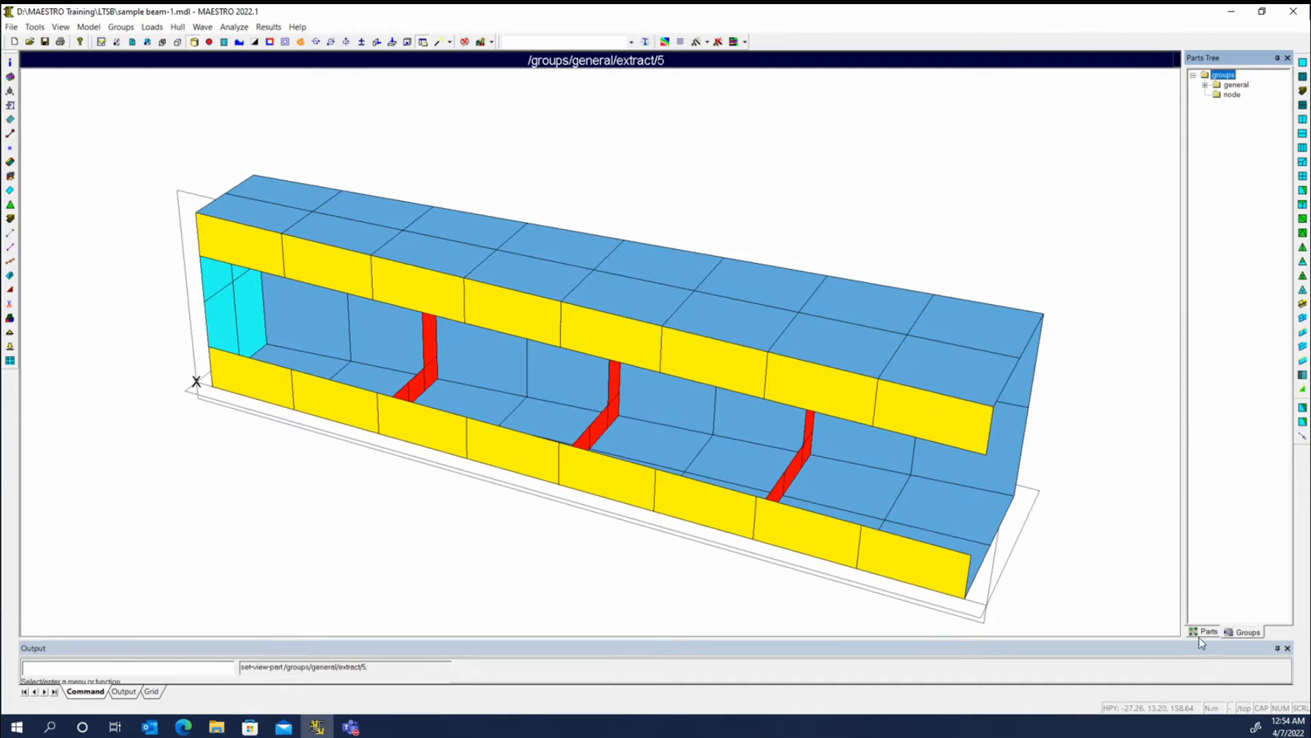
{"action": "left_click", "coordinate": [1205, 84]}
{"action": "left_click", "coordinate": [1216, 95]}
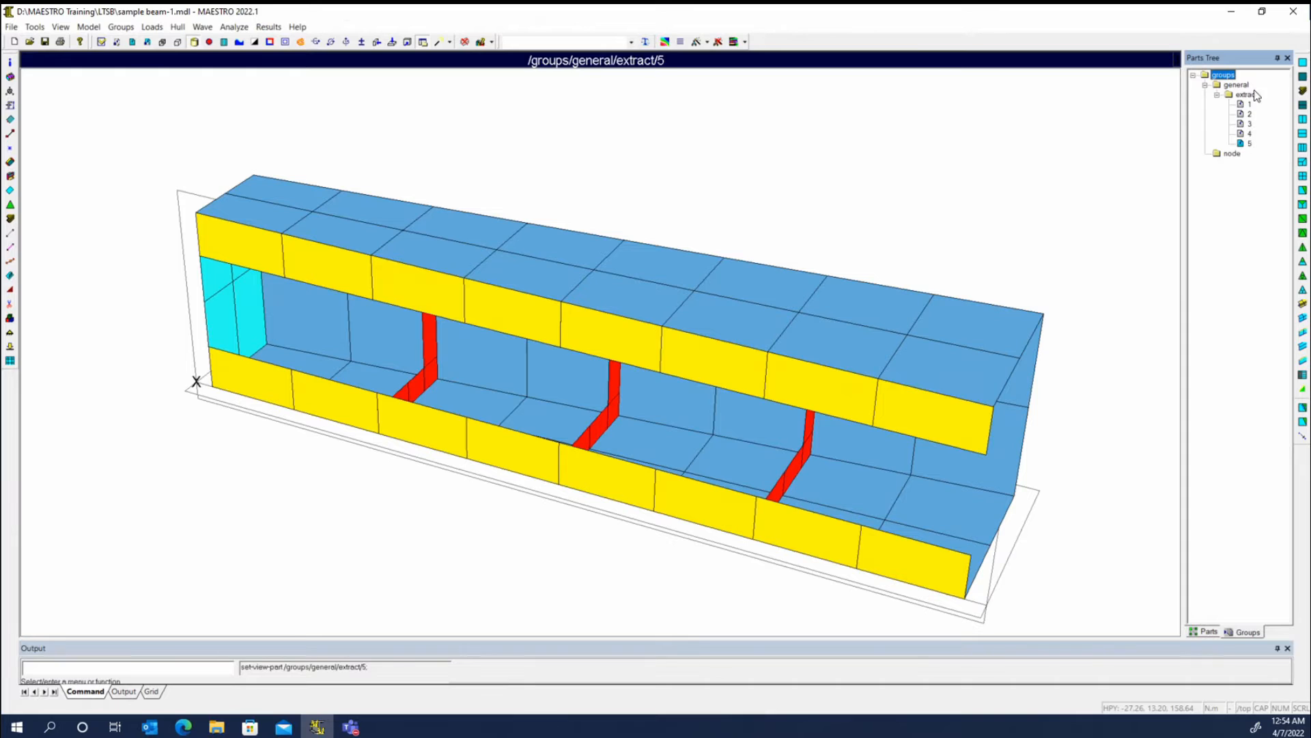
{"action": "right_click", "coordinate": [1249, 99]}
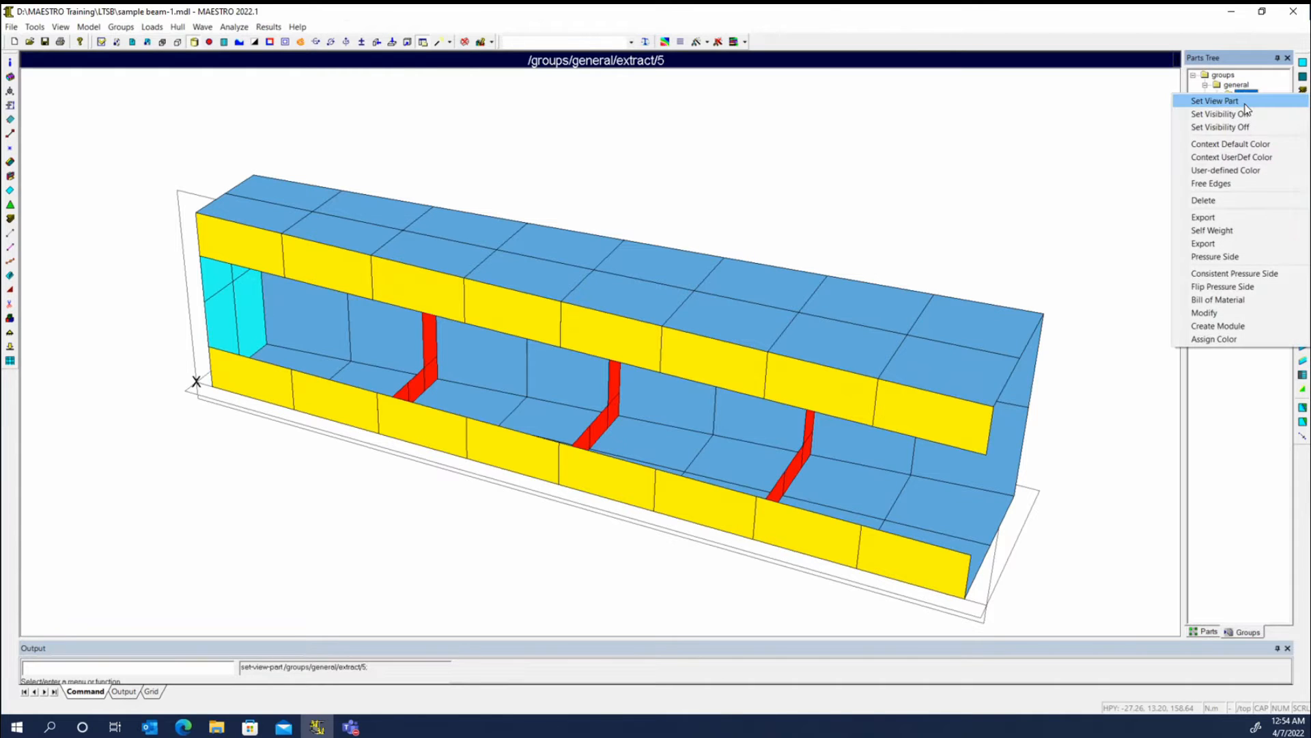
{"action": "left_click", "coordinate": [1233, 96]}
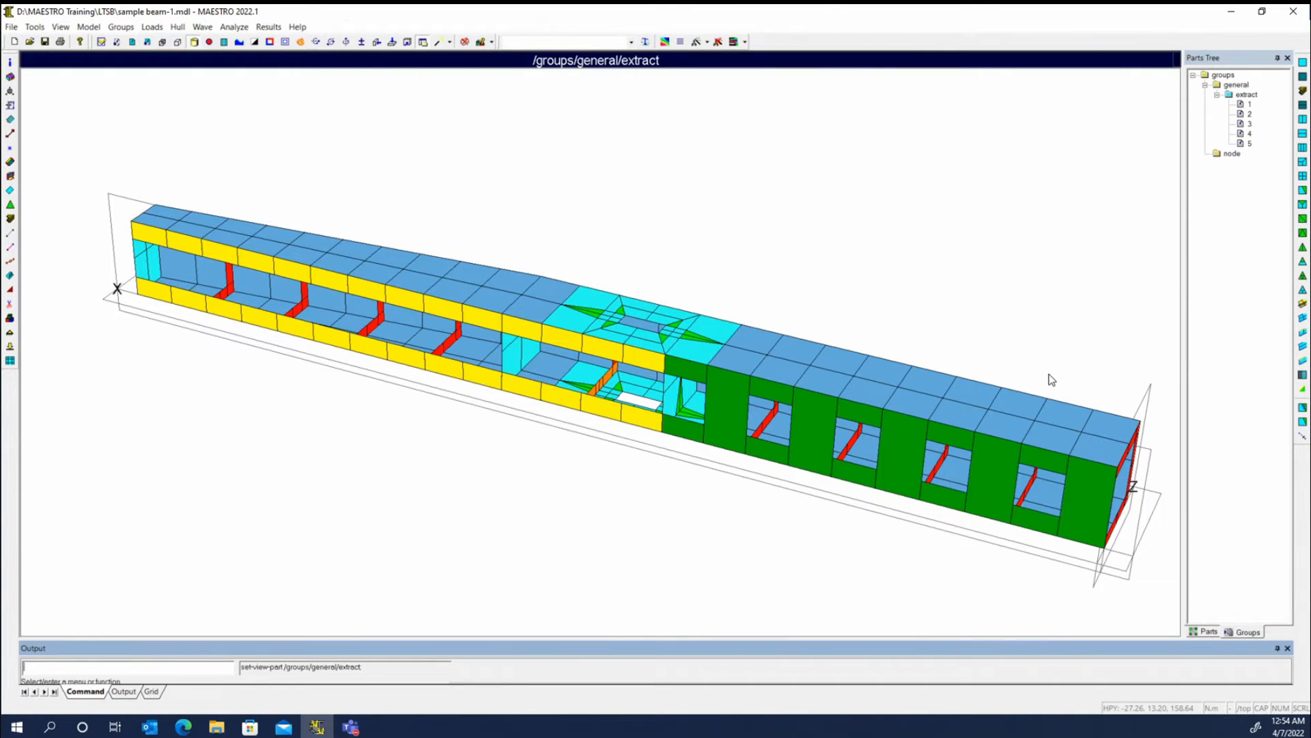
- Turn off the visibility of extracted group 3 and turn it back on
{"action": "right_click", "coordinate": [1247, 123]}
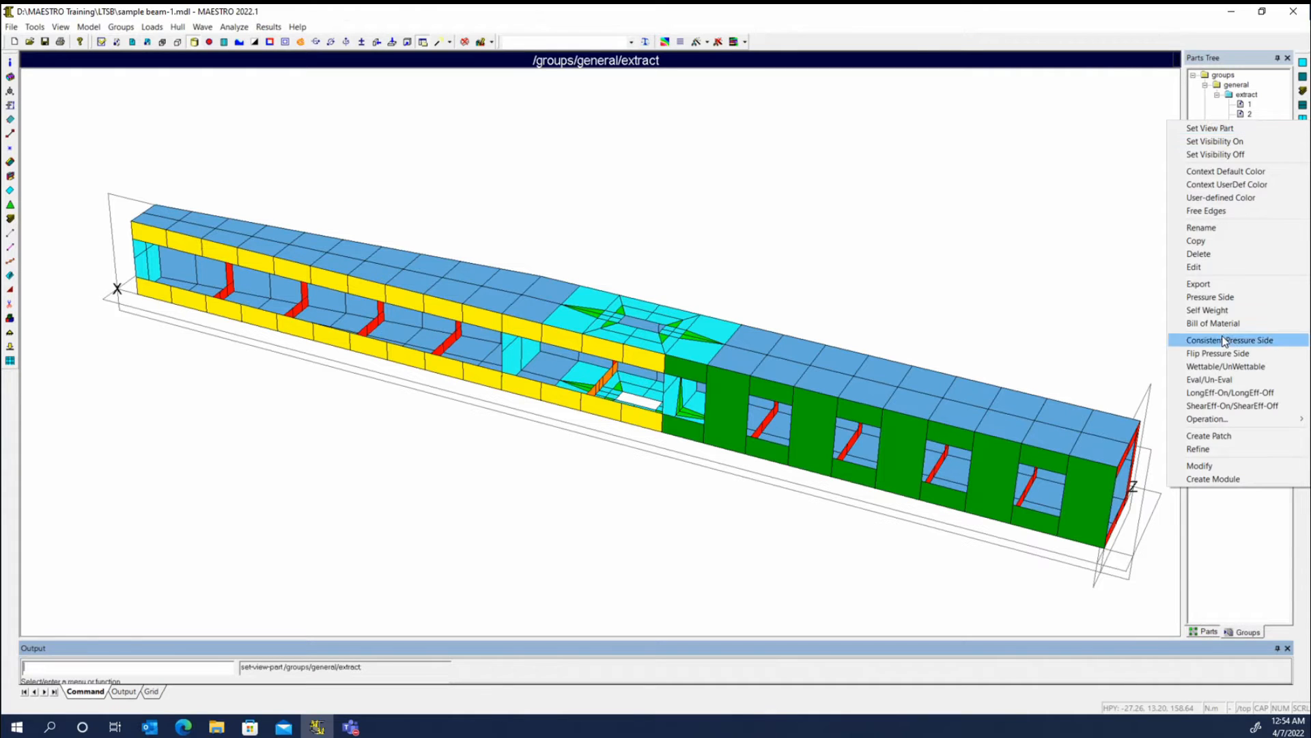
{"action": "left_click", "coordinate": [1239, 155]}
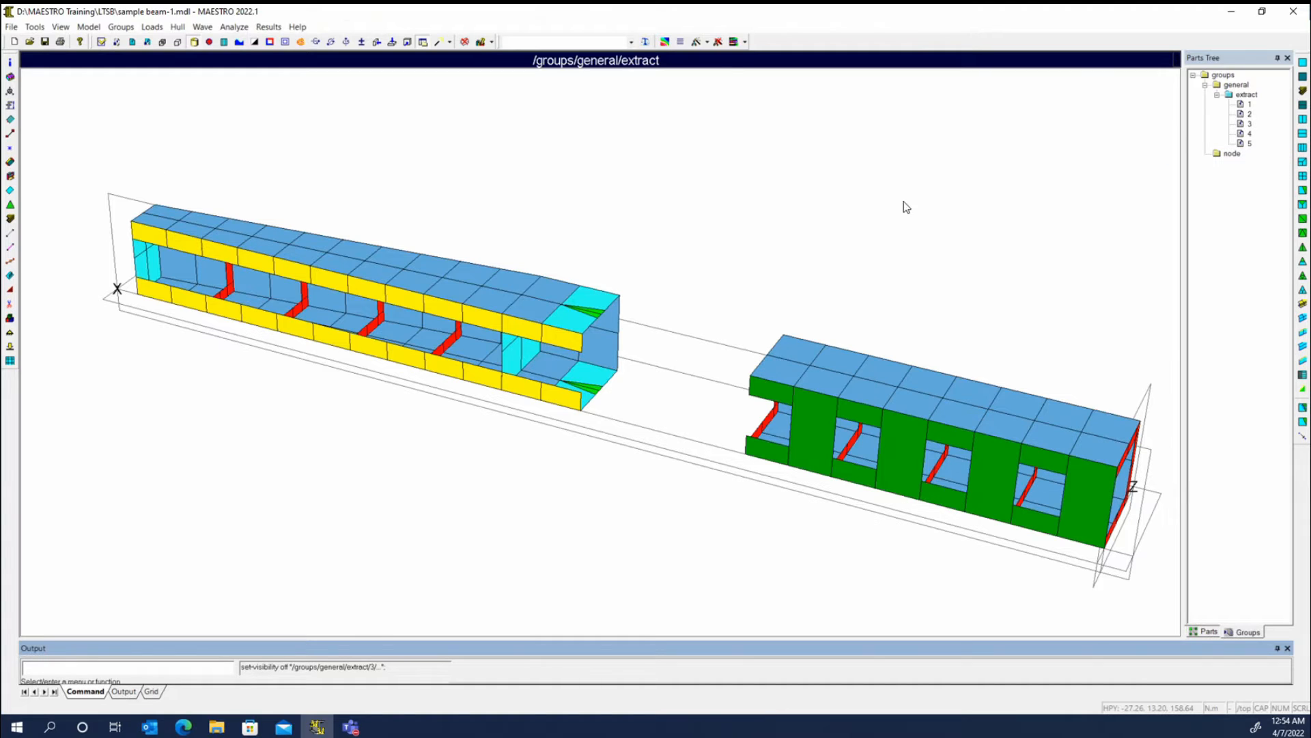
{"action": "right_click", "coordinate": [1244, 115]}
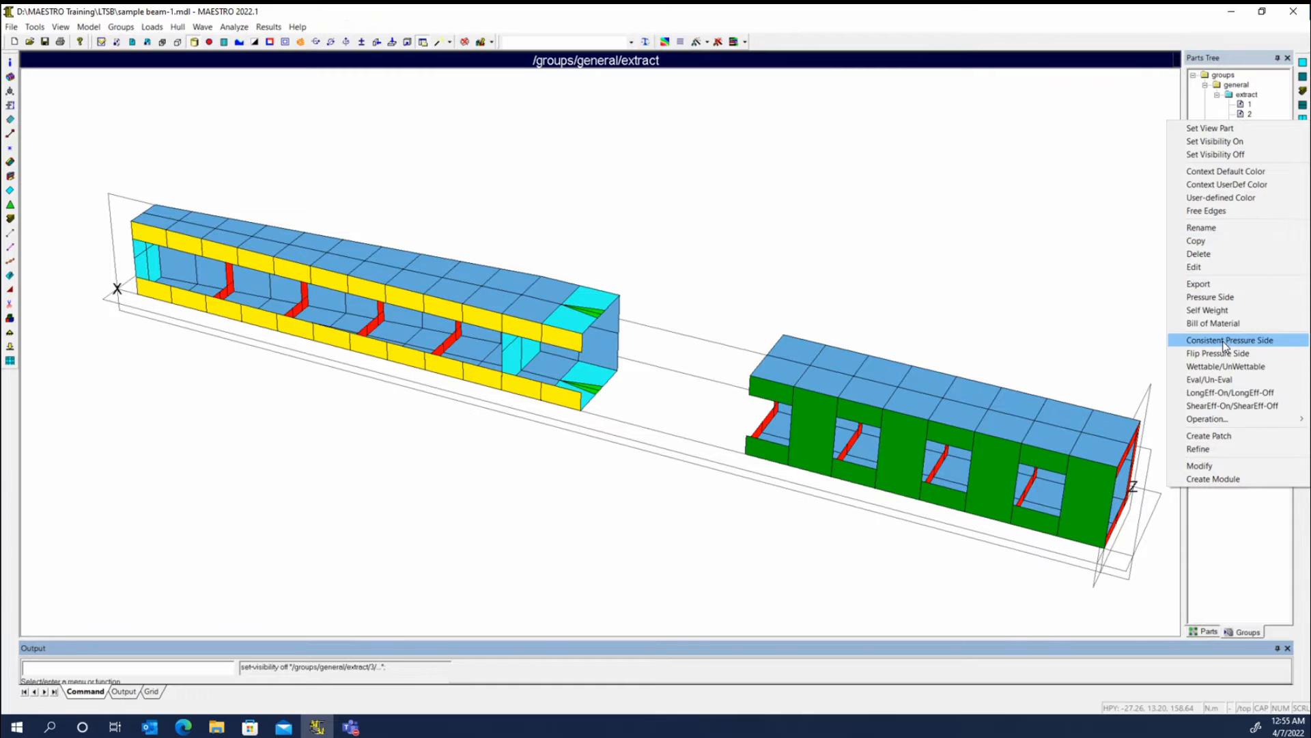
{"action": "left_click", "coordinate": [1215, 141]}
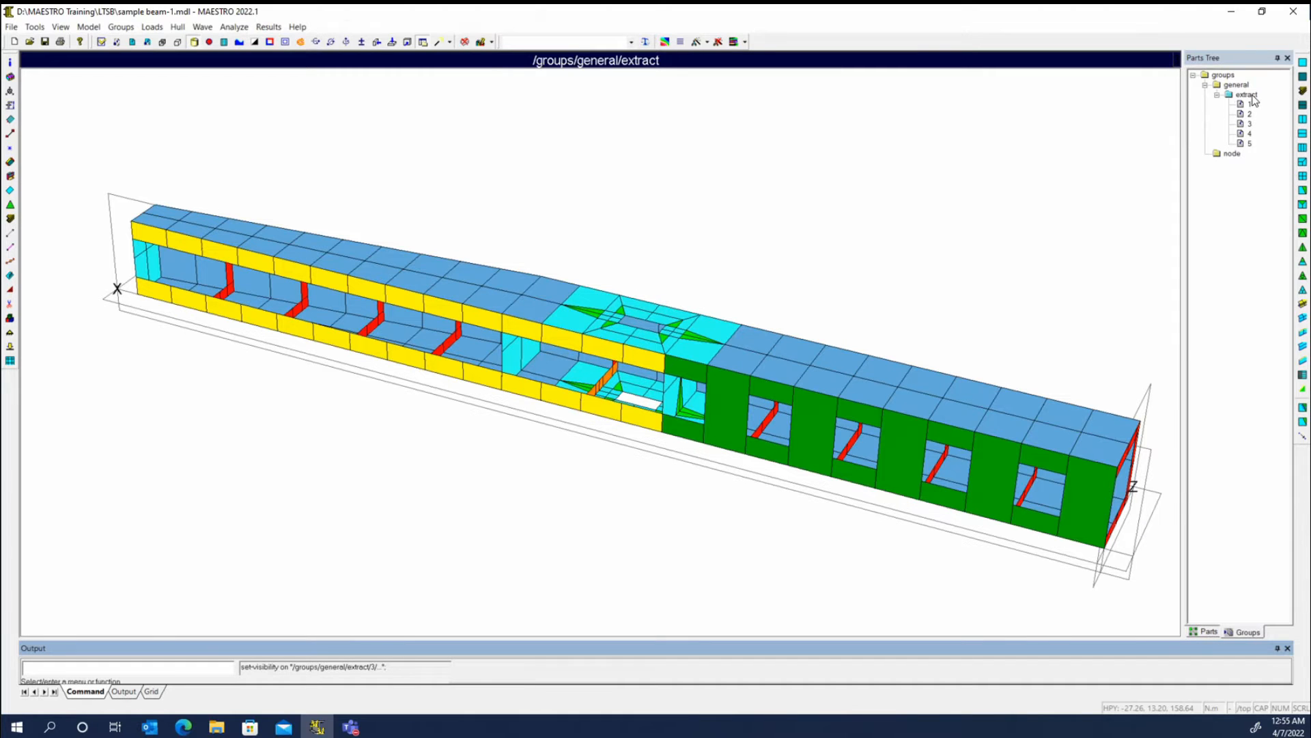
- Assign colors to the groups in the extract folder, then reassign them for a different color set
{"action": "right_click", "coordinate": [1257, 102]}
{"action": "left_click", "coordinate": [1248, 339]}
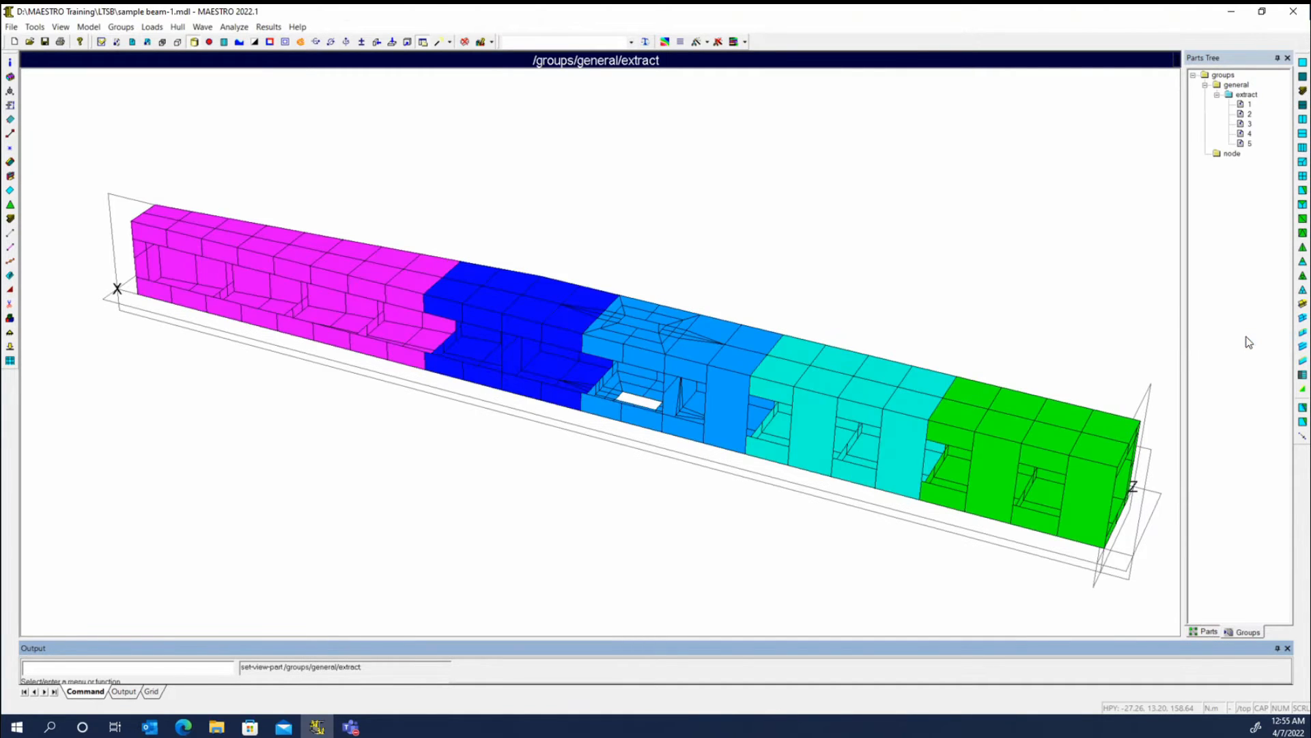
{"action": "left_click_drag", "start_coordinate": [682, 484], "coordinate": [198, 245]}
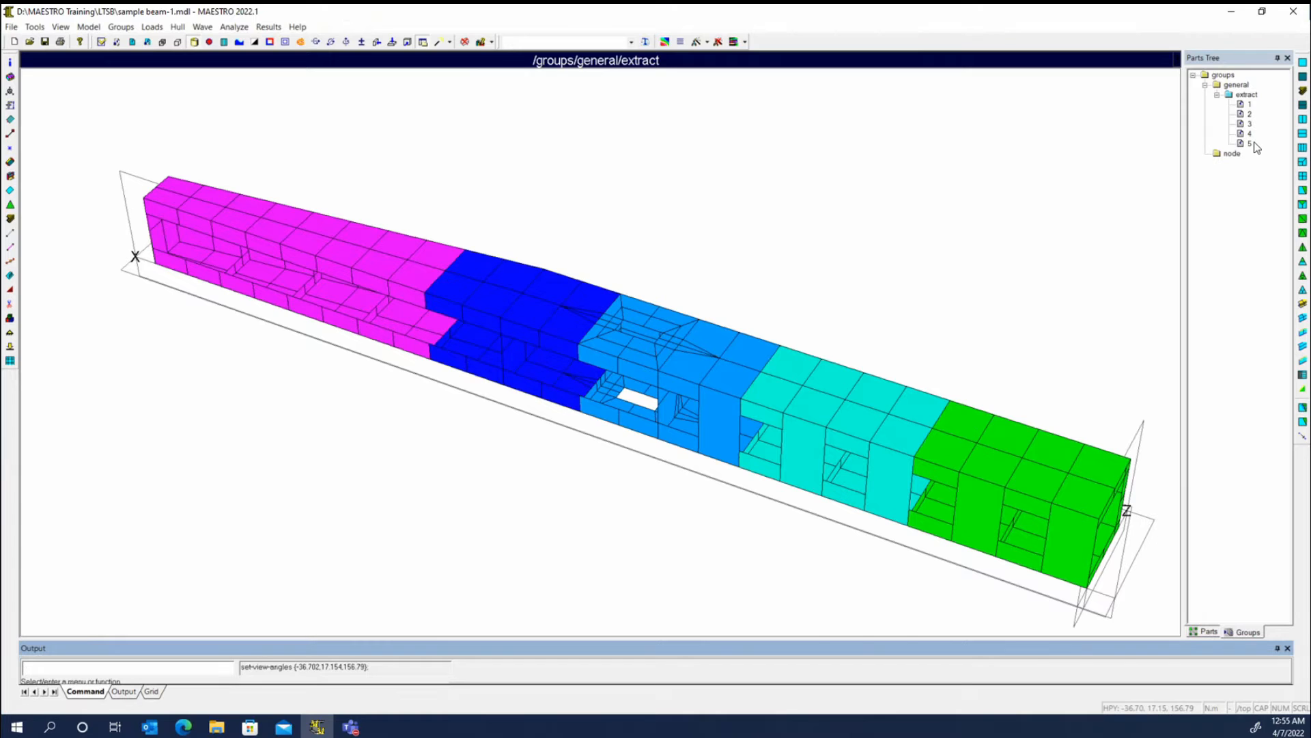
{"action": "right_click", "coordinate": [1249, 104]}
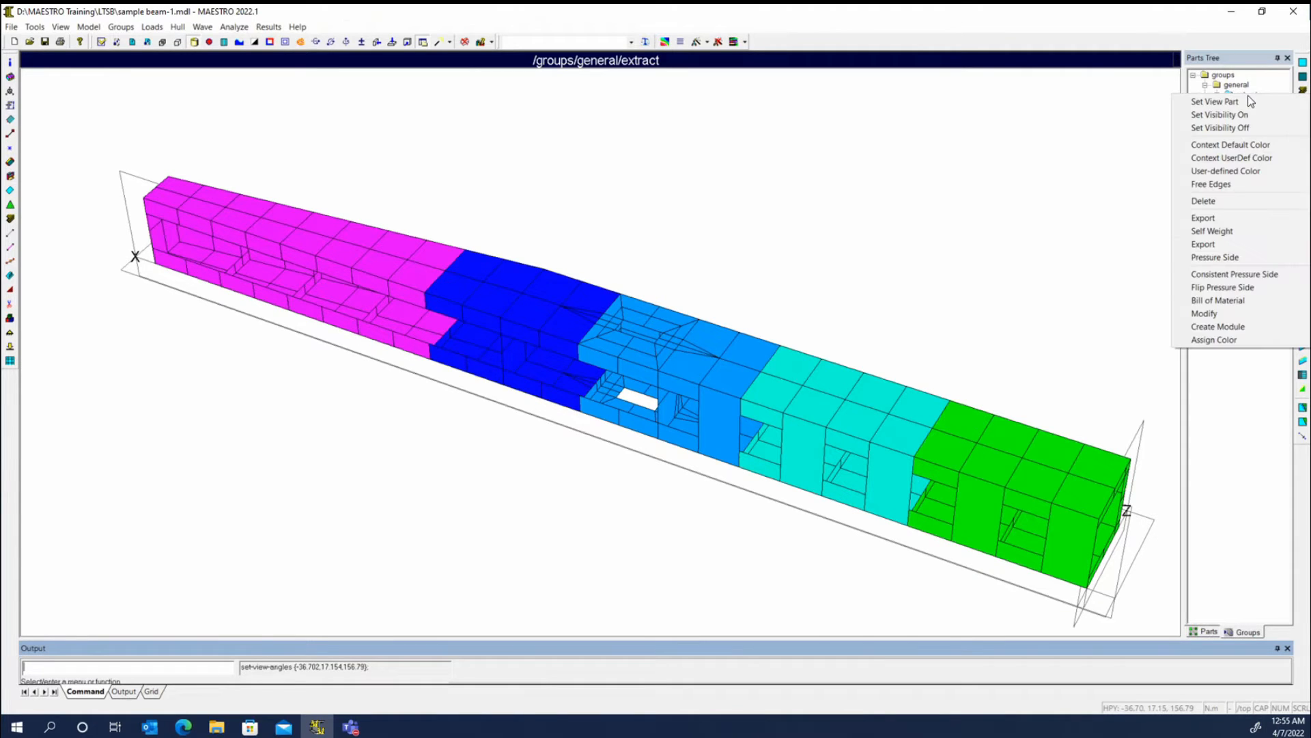
{"action": "left_click", "coordinate": [1240, 340]}
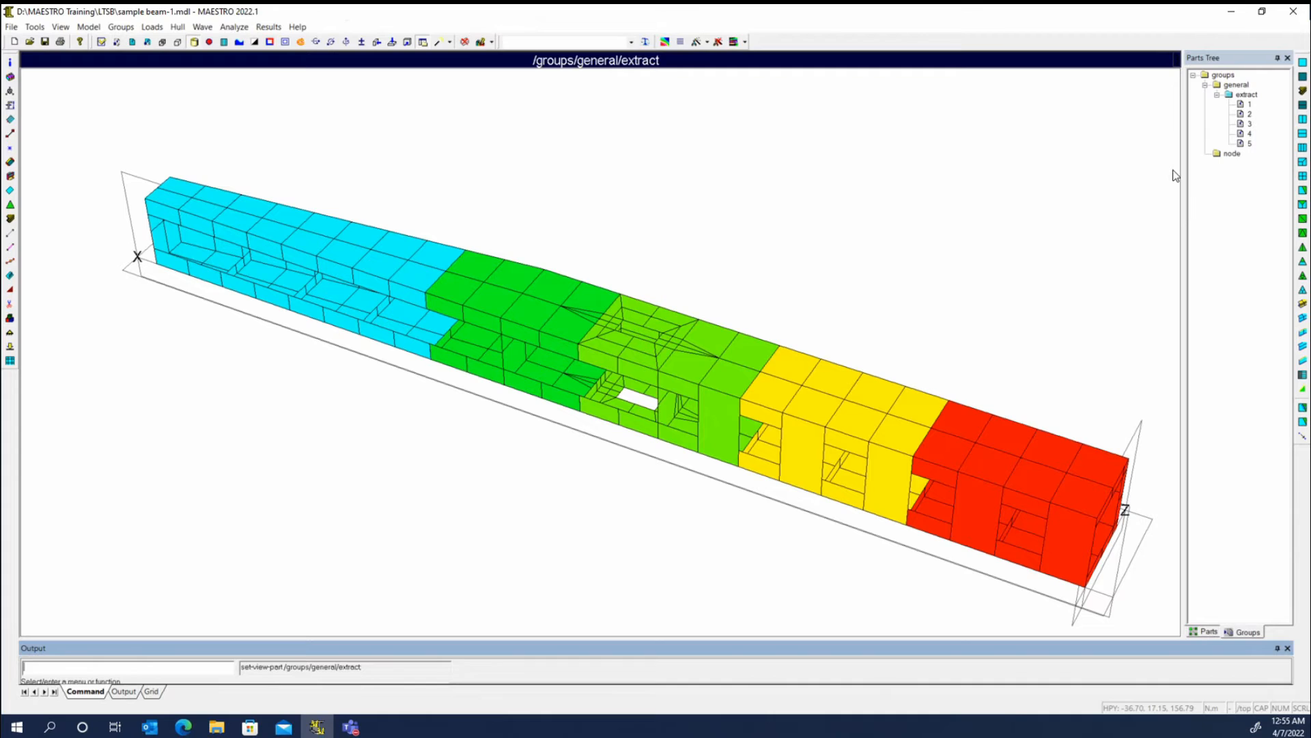
- Create modules from the extract group folder and set the resulting general assembly as the view part
{"action": "right_click", "coordinate": [1241, 95]}
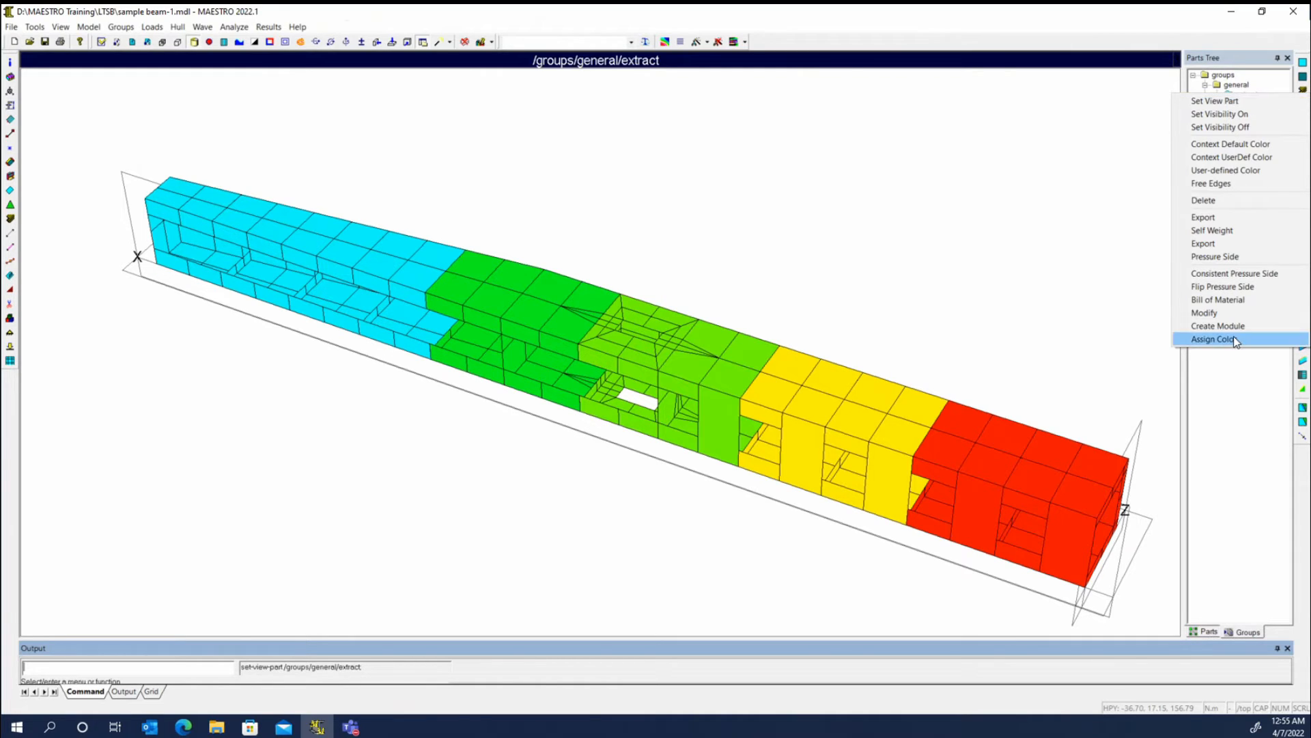
{"action": "left_click", "coordinate": [1218, 326]}
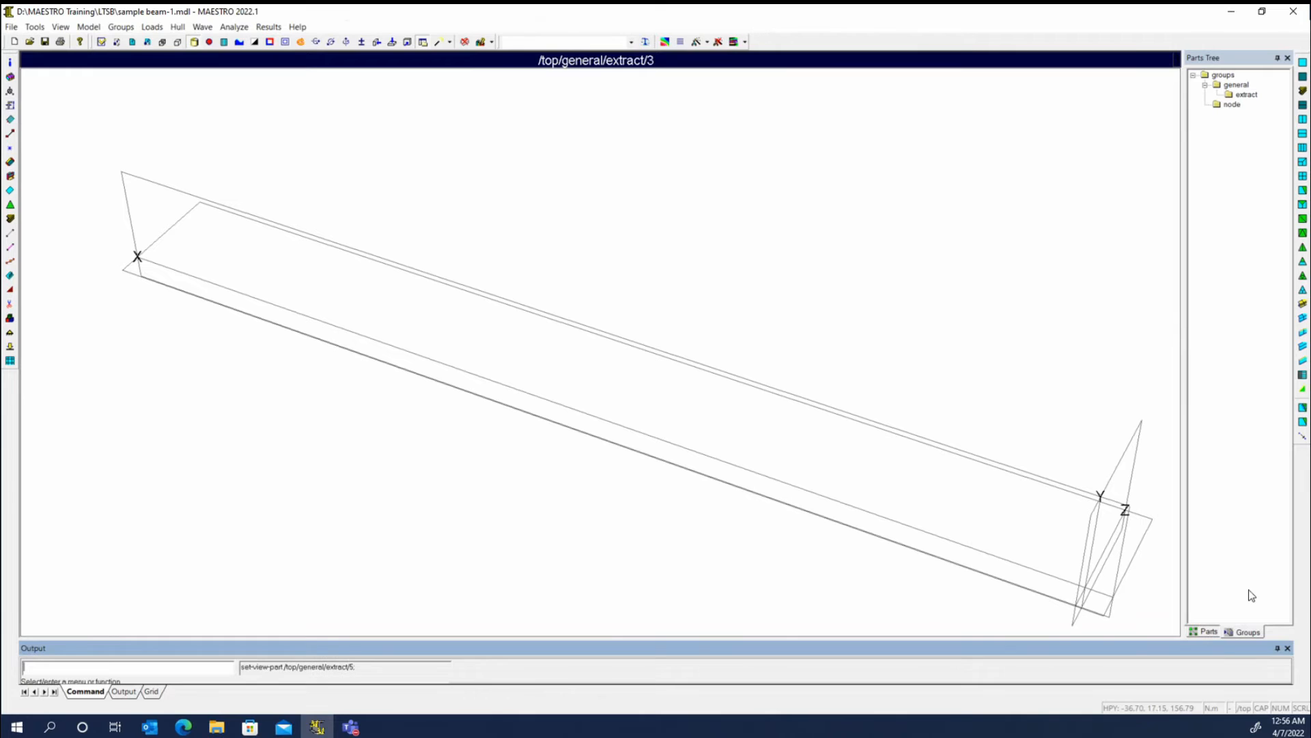
{"action": "left_click", "coordinate": [1205, 633]}
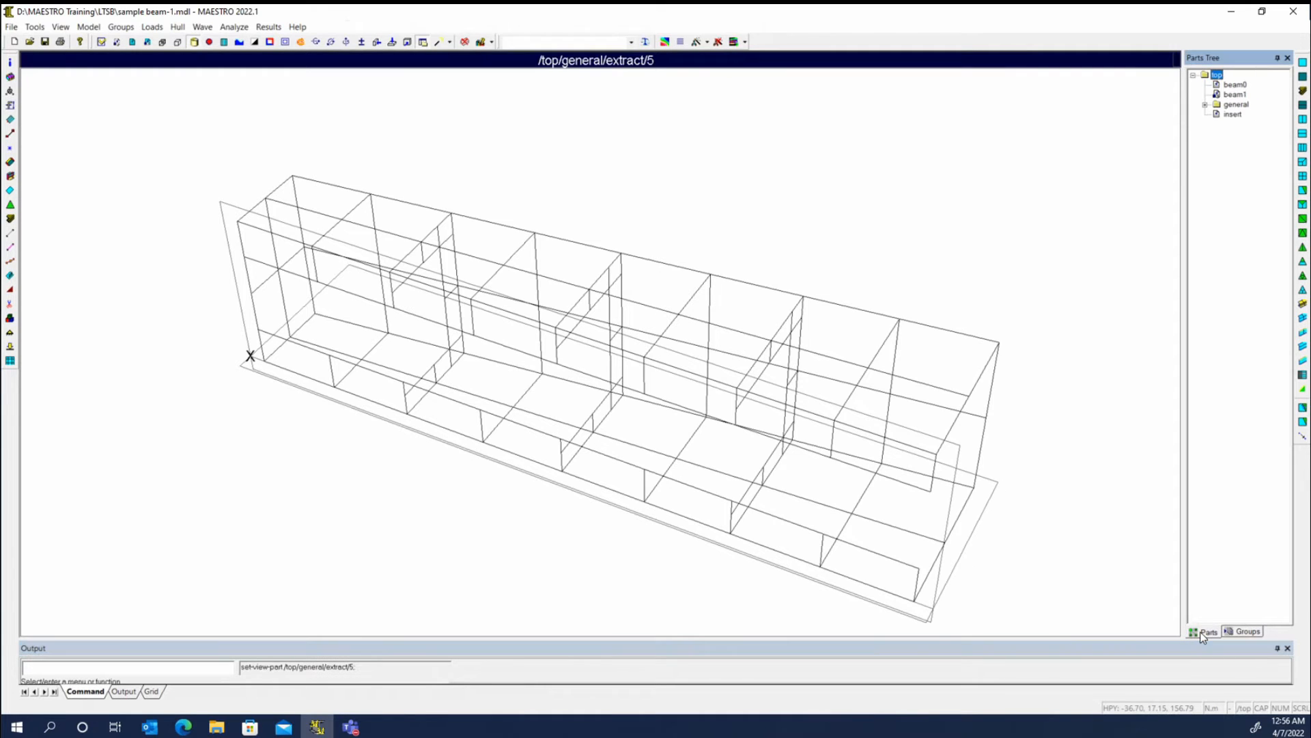
{"action": "right_click", "coordinate": [1233, 104]}
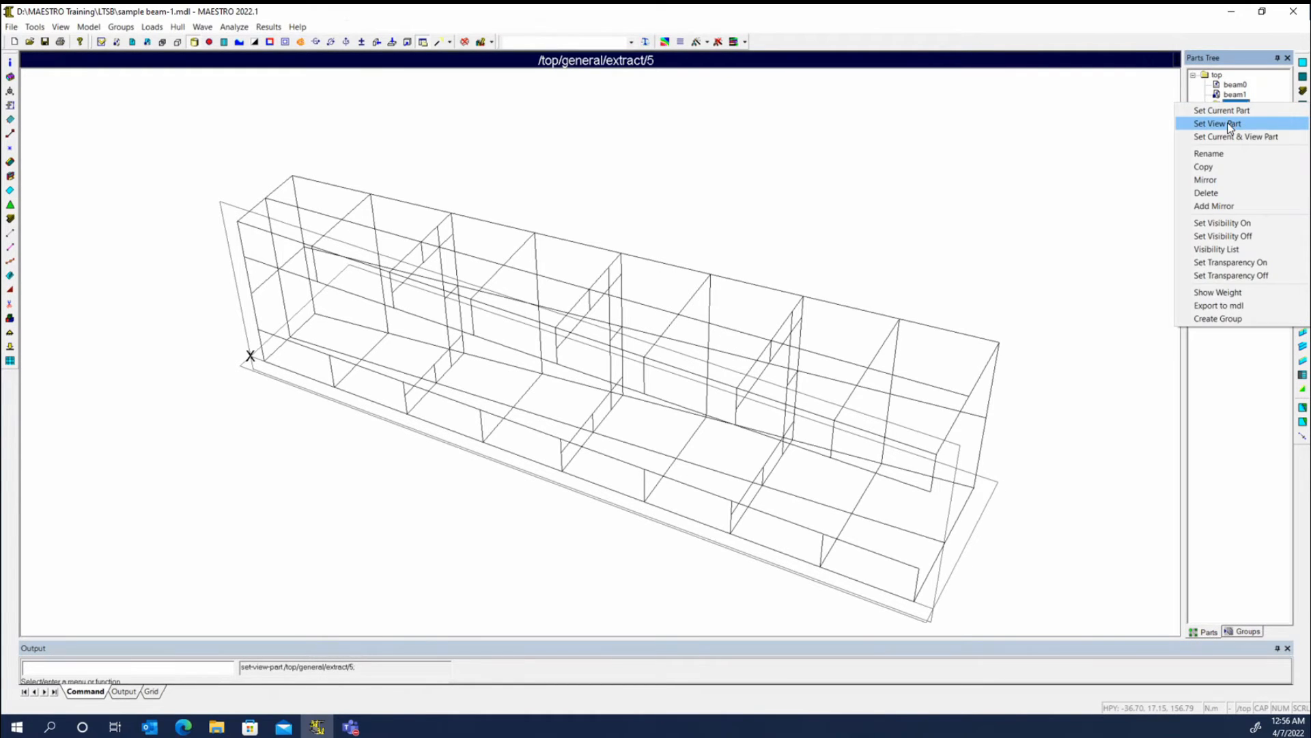
{"action": "left_click", "coordinate": [1228, 123]}
- Refresh the general assembly's display and examine the new modules from several angles
{"action": "right_click", "coordinate": [826, 205]}
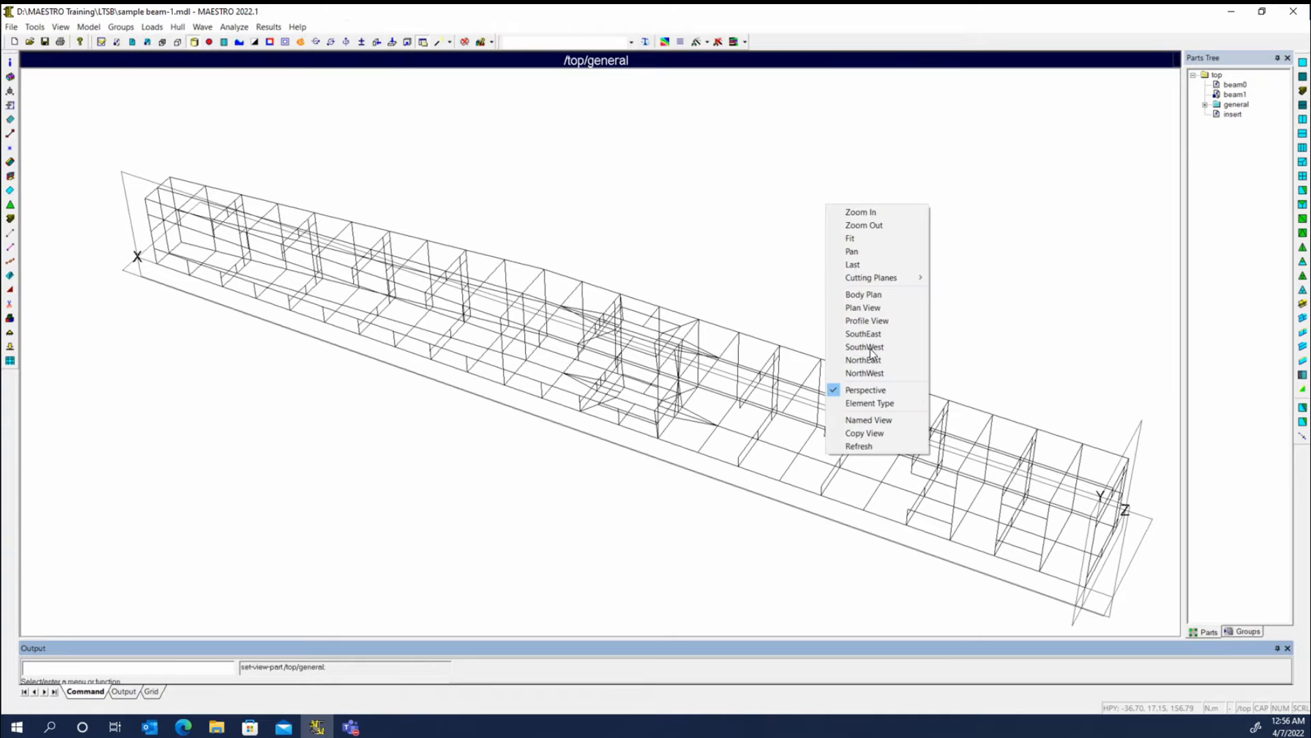
{"action": "left_click", "coordinate": [867, 460]}
{"action": "right_click", "coordinate": [987, 204]}
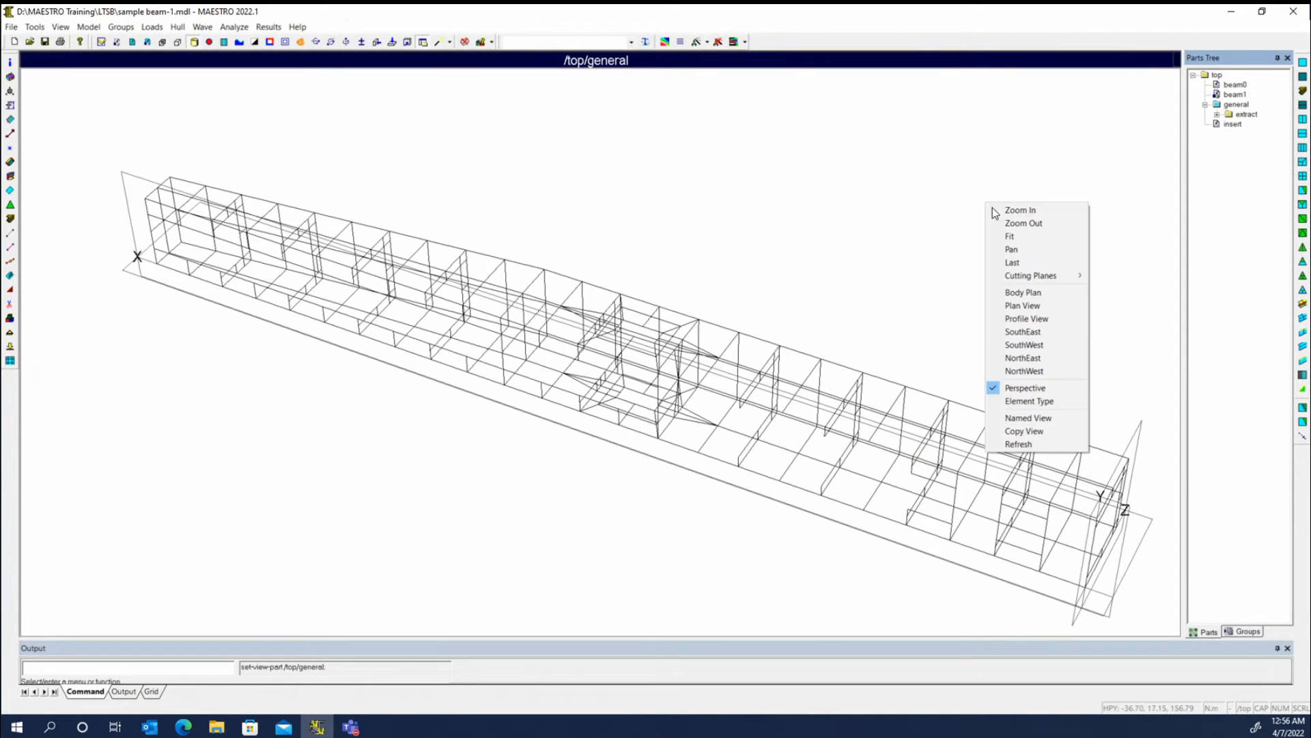
{"action": "left_click", "coordinate": [1028, 401]}
{"action": "right_click", "coordinate": [945, 278]}
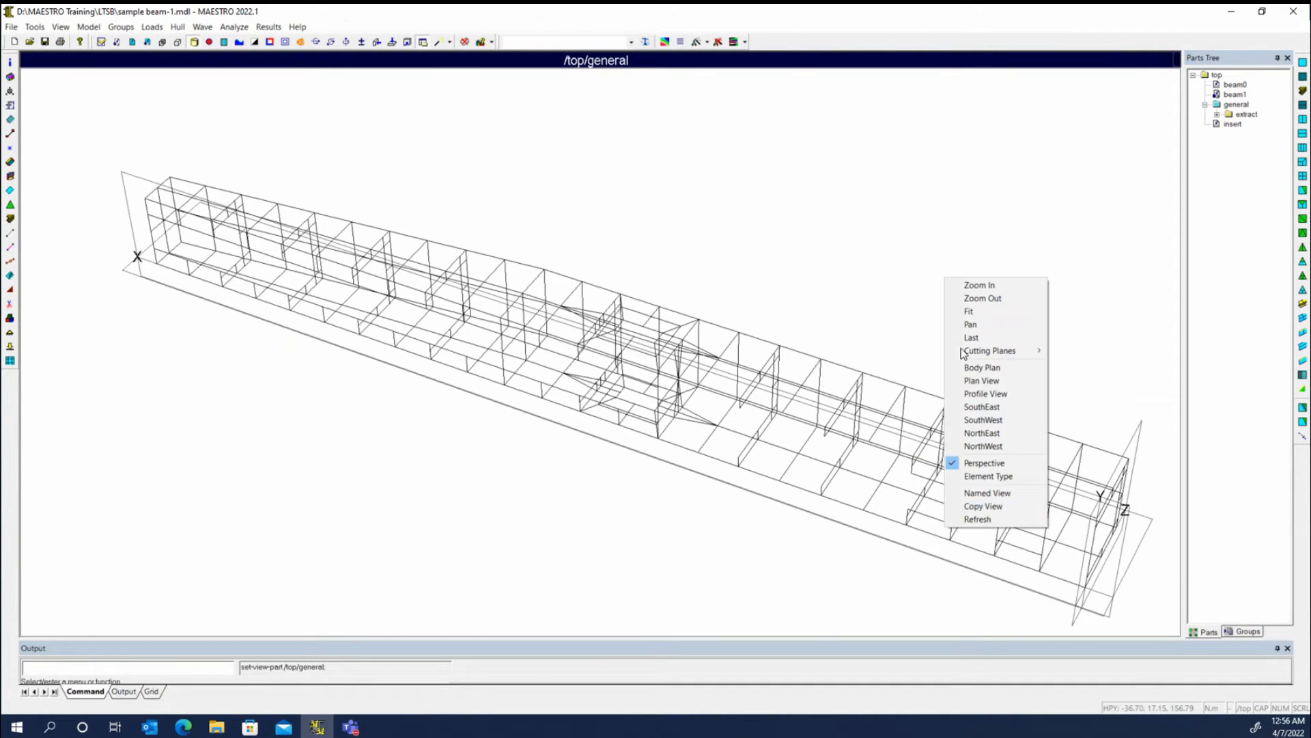
{"action": "left_click", "coordinate": [992, 524]}
{"action": "mouse_move", "coordinate": [636, 387]}
{"action": "middle_mouse_down"}
{"action": "mouse_move", "coordinate": [710, 342]}
{"action": "mouse_move", "coordinate": [698, 348]}
{"action": "middle_mouse_up"}
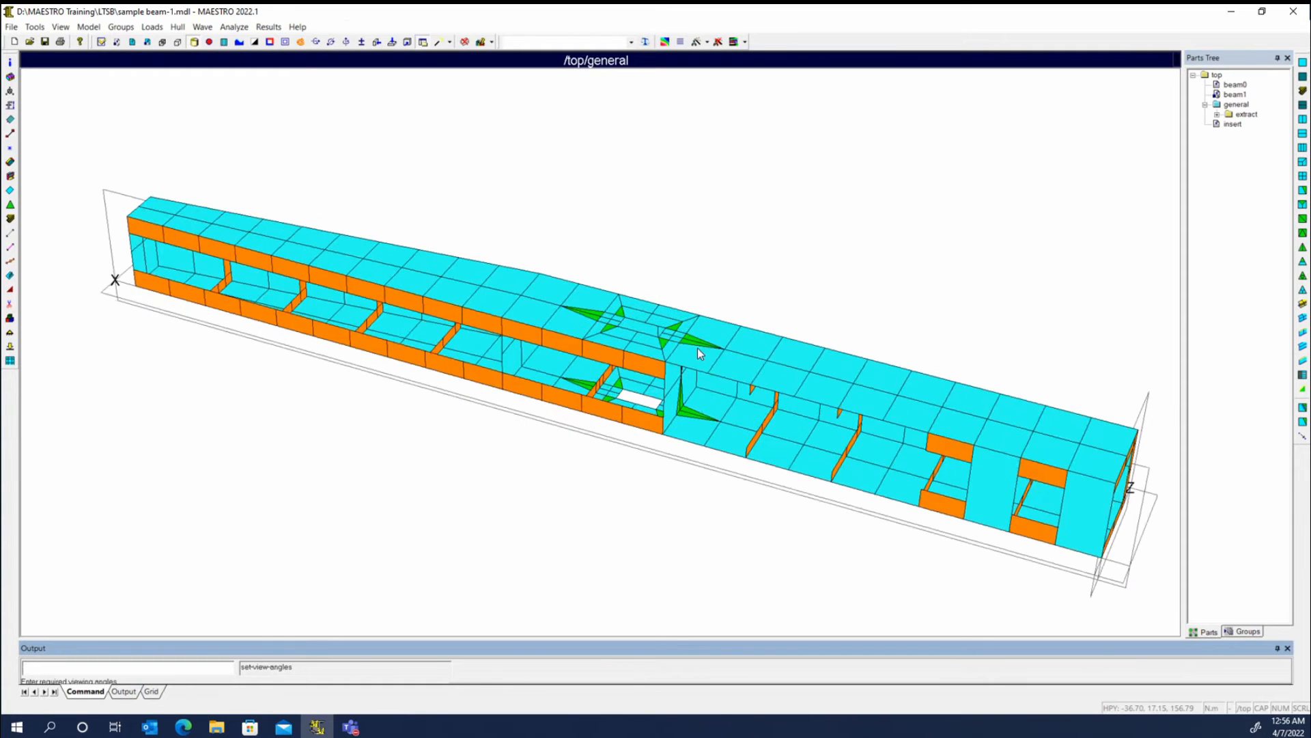
{"action": "middle_click_drag", "start_coordinate": [494, 384], "coordinate": [409, 355]}
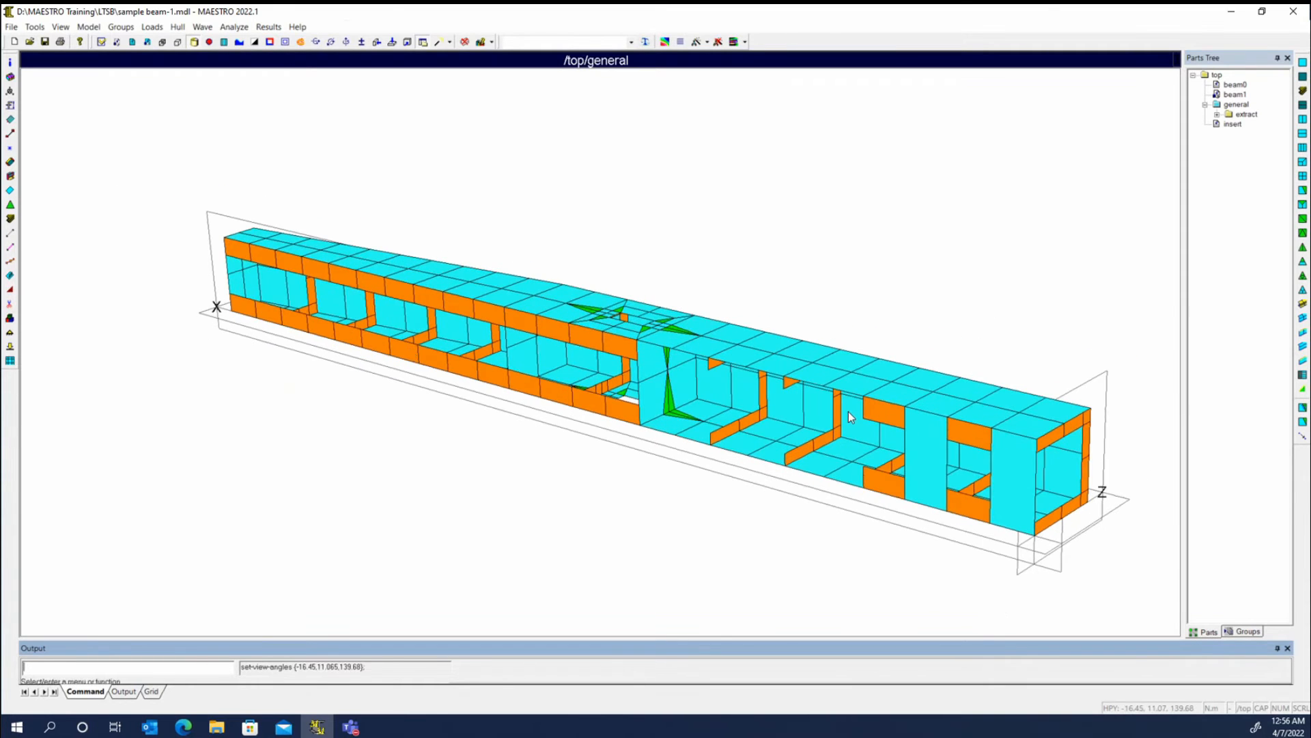
{"action": "middle_click_drag", "start_coordinate": [849, 413], "coordinate": [678, 469]}
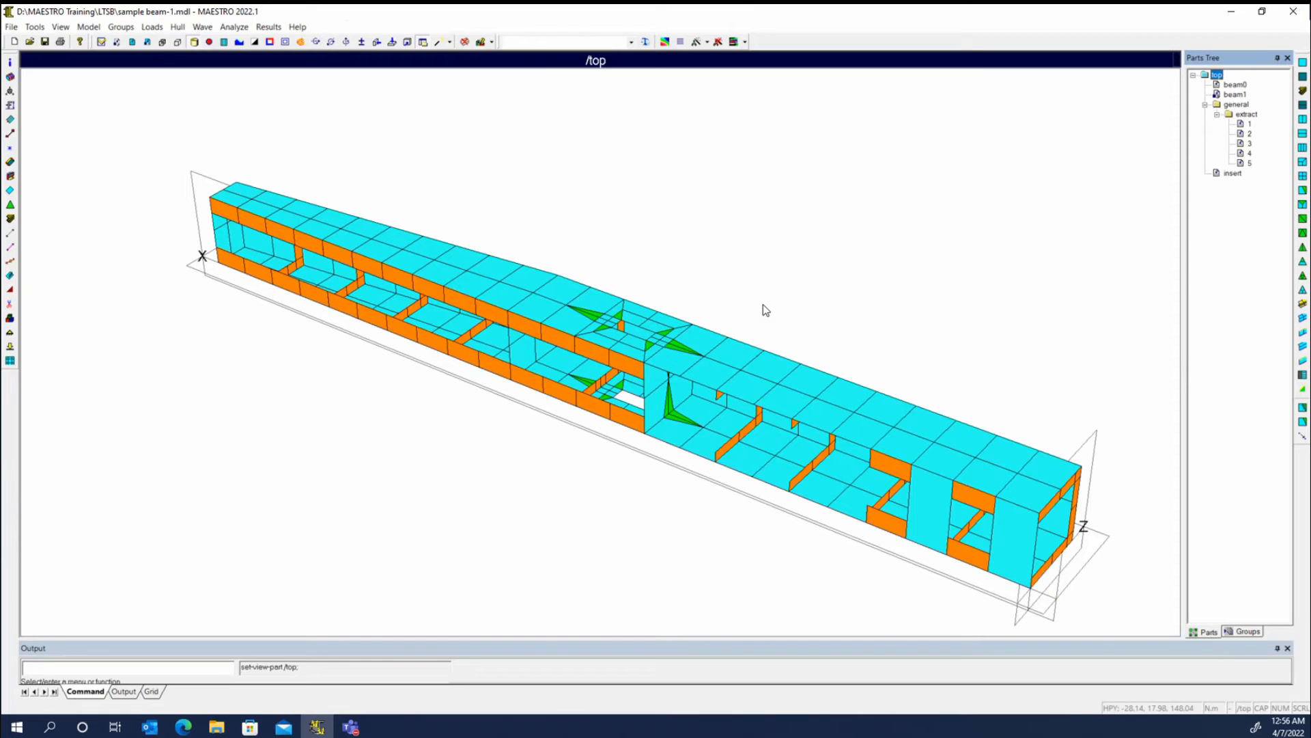
- Turn on transparency for extracted modules 4 and 2 in the parts tree
{"action": "right_click", "coordinate": [1245, 146]}
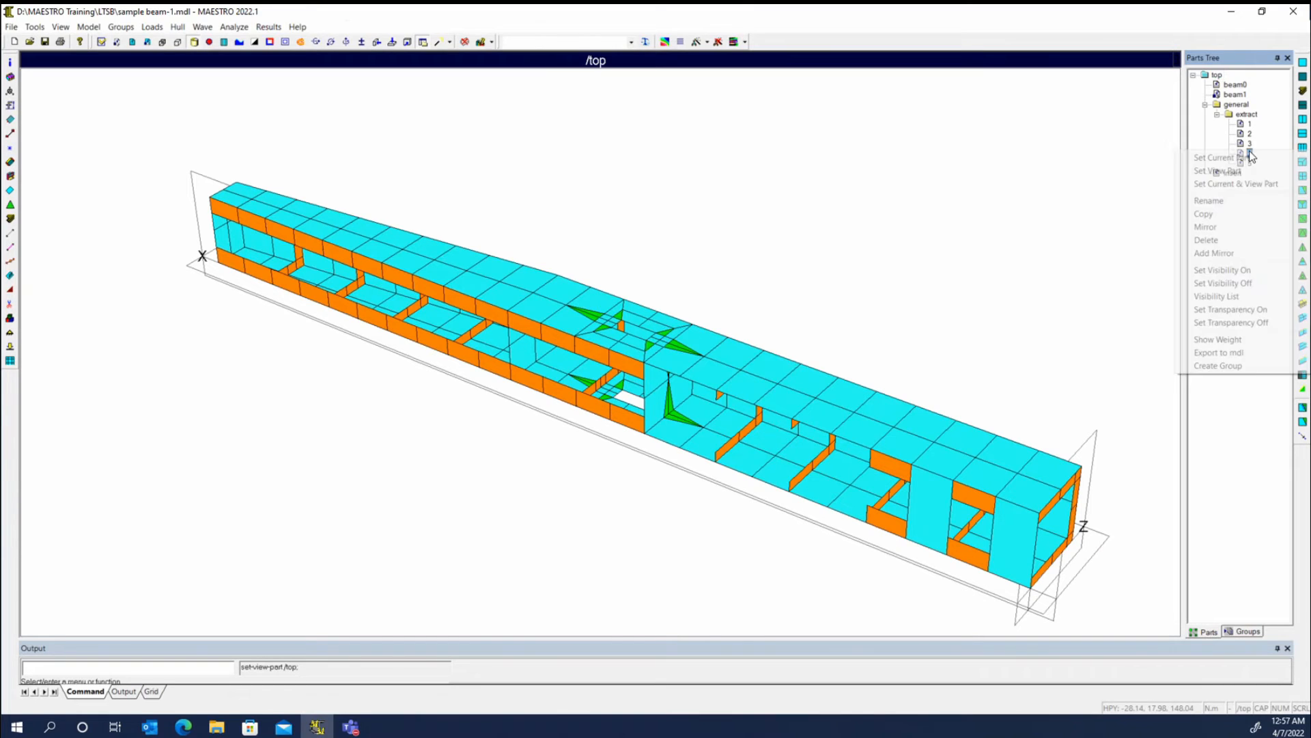
{"action": "left_click", "coordinate": [1257, 310]}
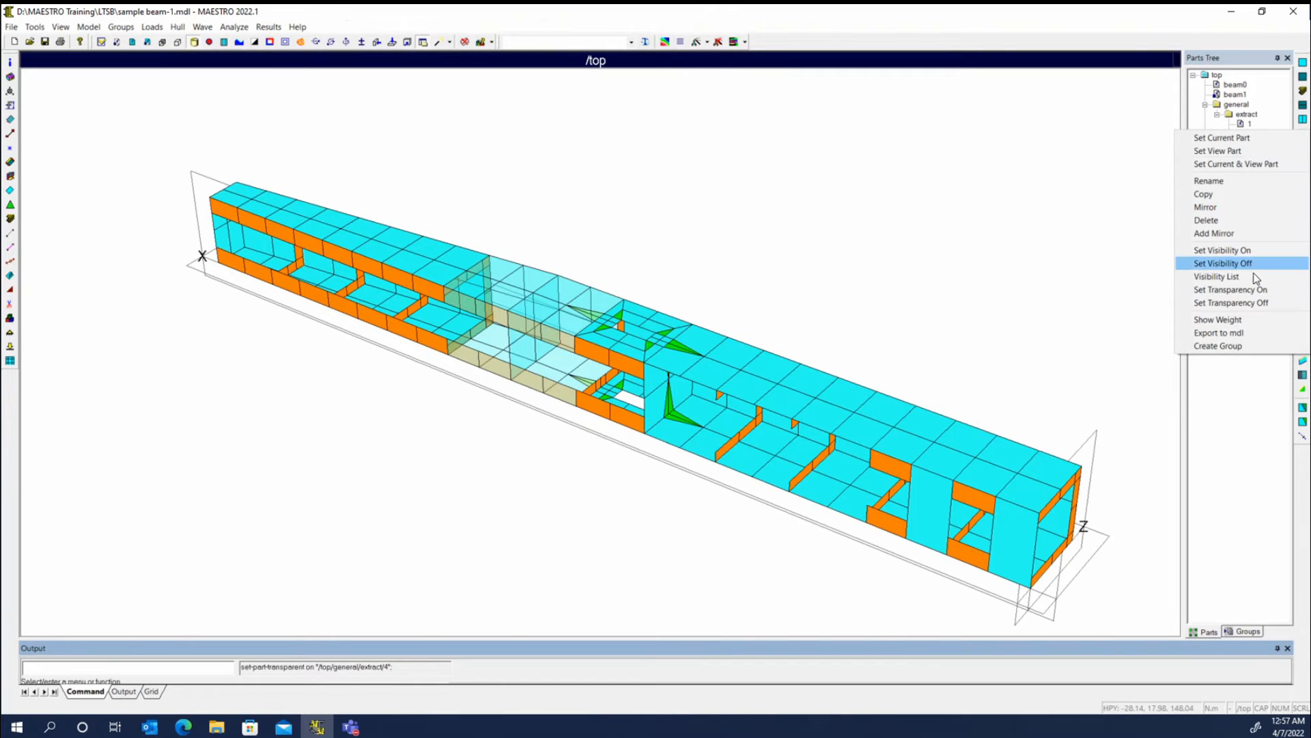
{"action": "left_click", "coordinate": [1232, 290]}
{"action": "mouse_move", "coordinate": [522, 440]}
{"action": "middle_mouse_down"}
{"action": "mouse_move", "coordinate": [683, 477]}
{"action": "mouse_move", "coordinate": [810, 453]}
{"action": "mouse_move", "coordinate": [789, 485]}
{"action": "mouse_move", "coordinate": [533, 462]}
{"action": "mouse_move", "coordinate": [544, 240]}
{"action": "mouse_move", "coordinate": [543, 437]}
{"action": "middle_mouse_up"}
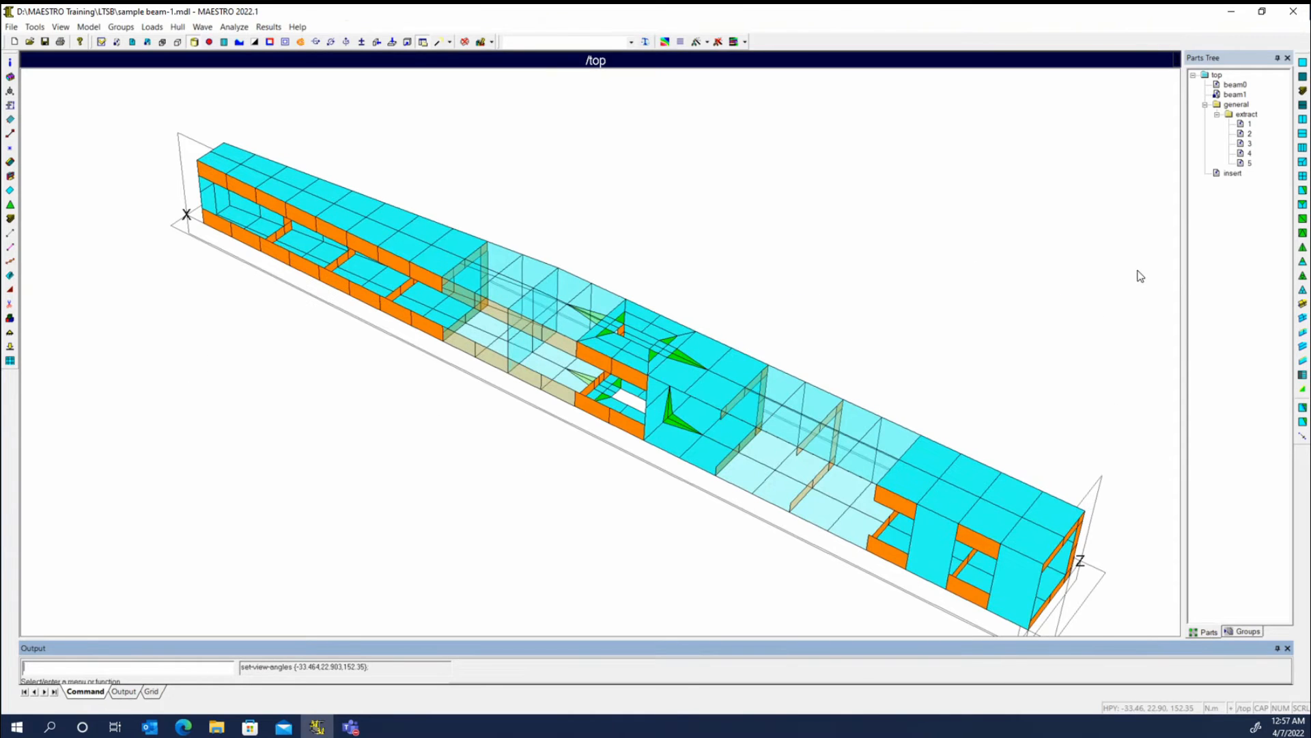
- Merge extracted module 2 into module 1 and set the extract assembly as the view part
{"action": "left_click", "coordinate": [1250, 125]}
{"action": "double_click", "coordinate": [1250, 128]}
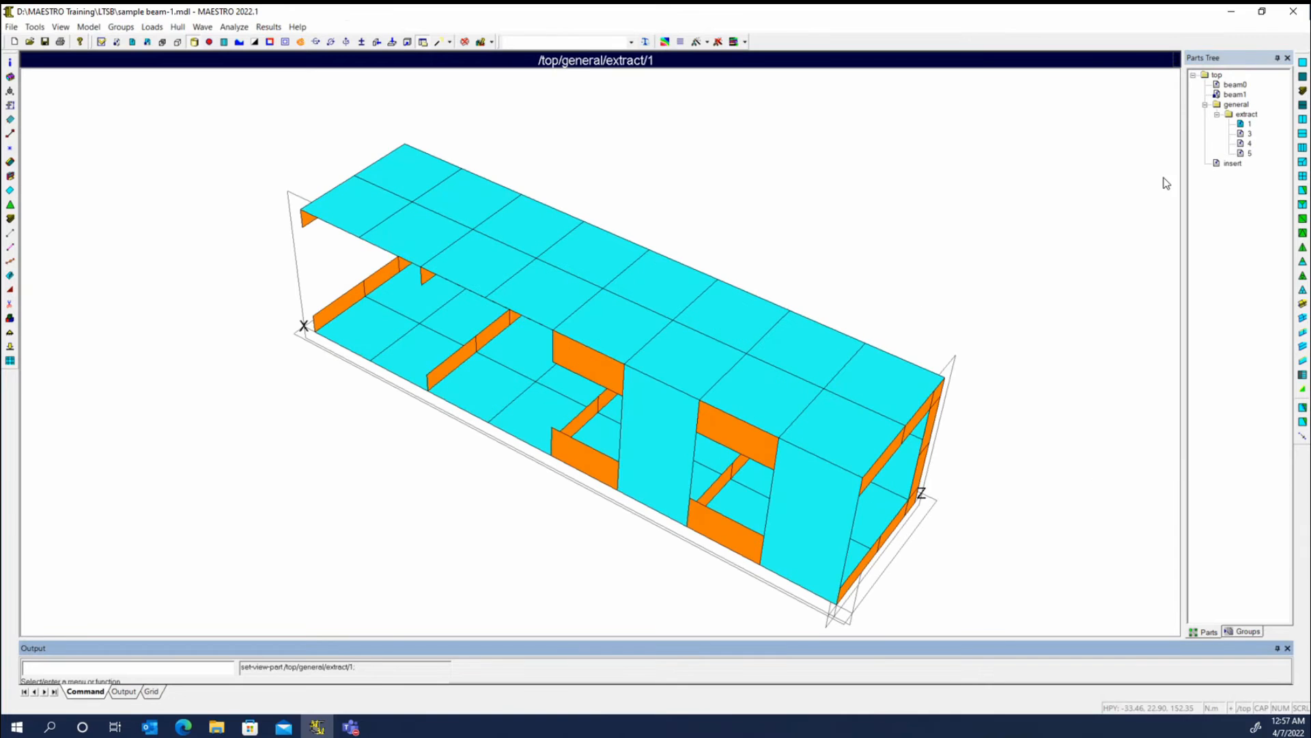
{"action": "right_click", "coordinate": [1237, 116]}
{"action": "left_click", "coordinate": [1230, 133]}
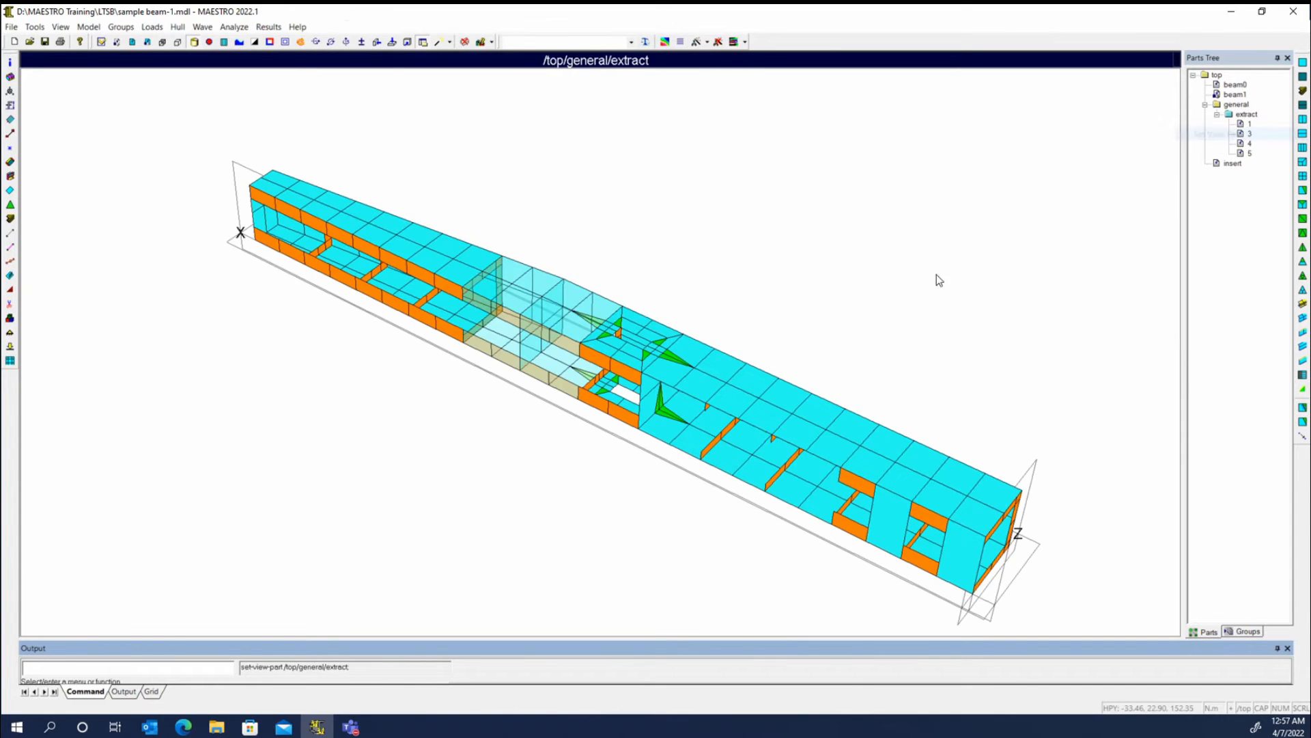
{"action": "left_click_drag", "start_coordinate": [821, 330], "coordinate": [799, 304]}
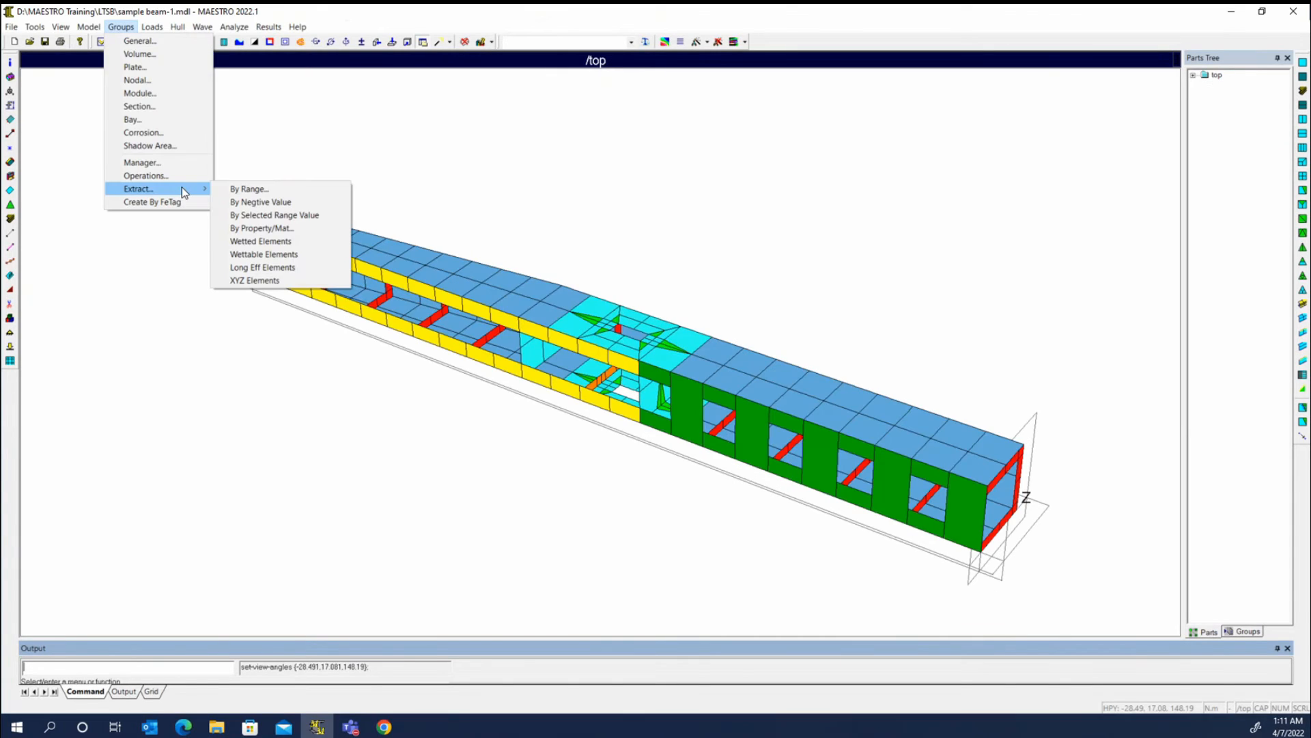
{"action": "left_click", "coordinate": [287, 256]}
{"action": "left_click", "coordinate": [60, 27]}
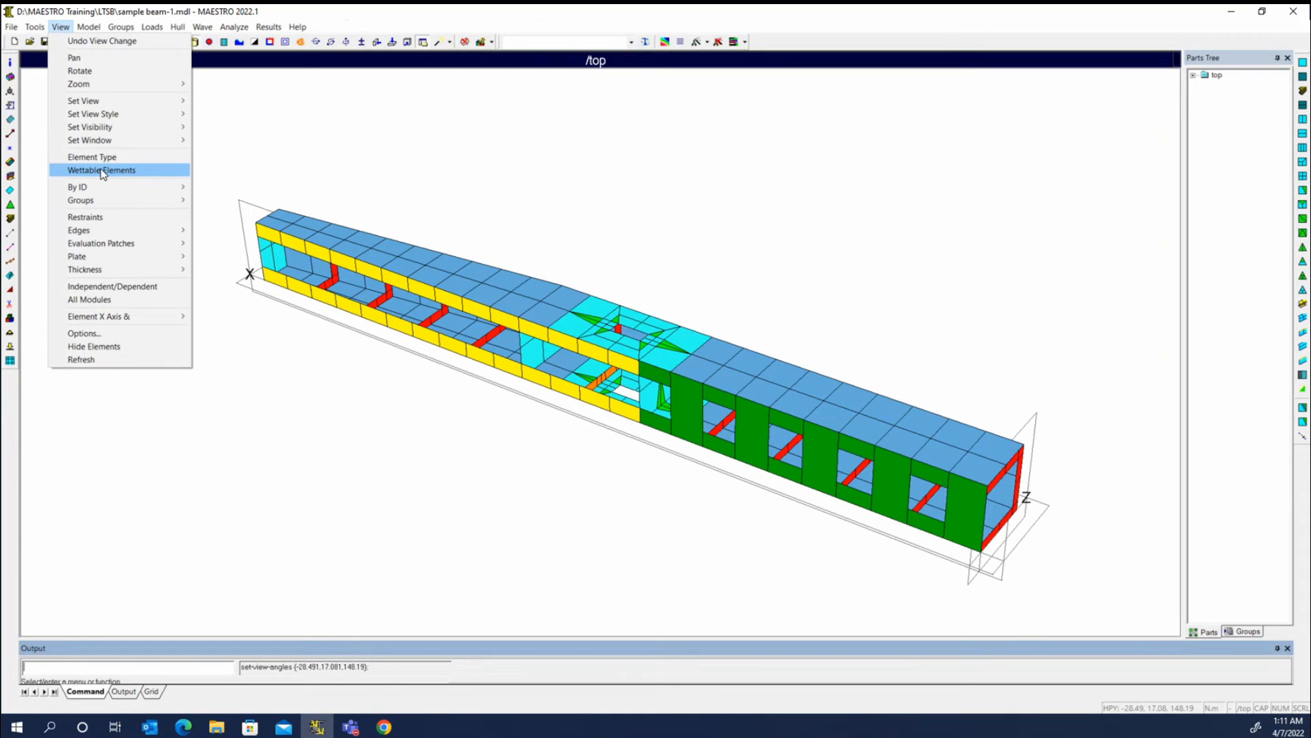
{"action": "mouse_move", "coordinate": [121, 27]}
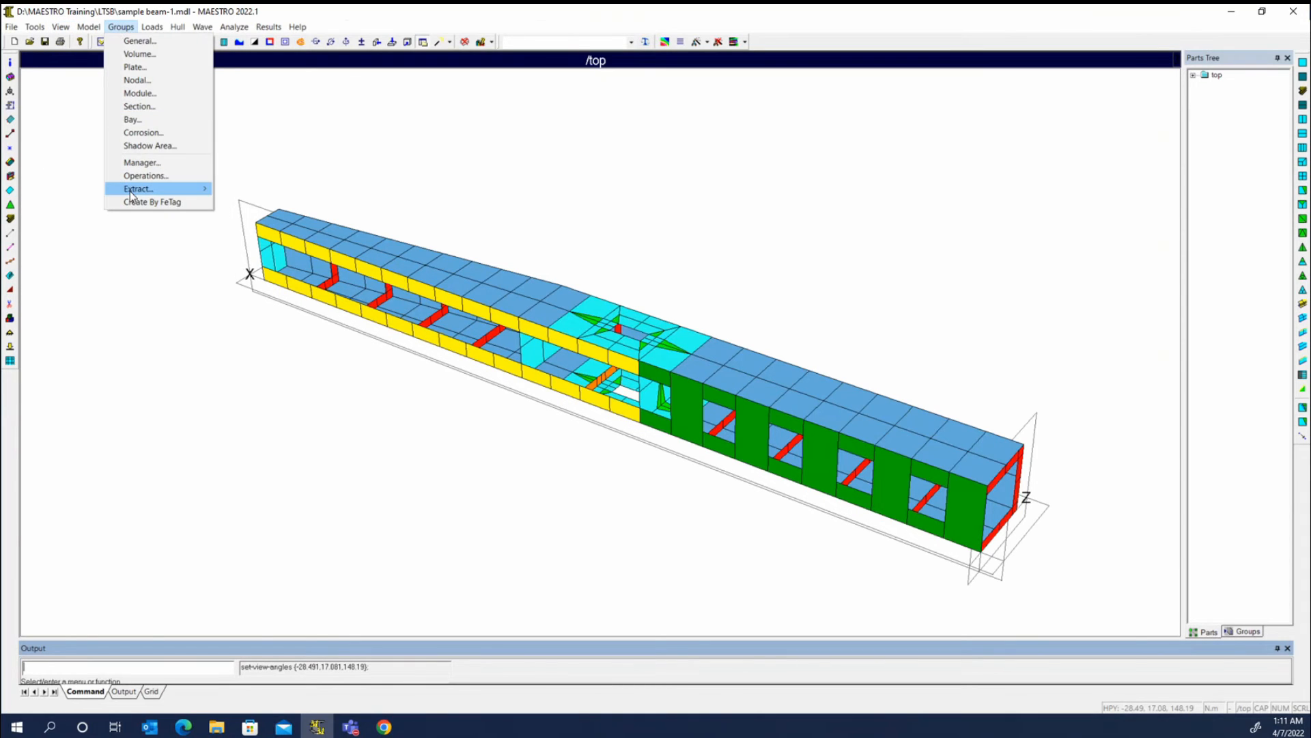
{"action": "mouse_move", "coordinate": [155, 196]}
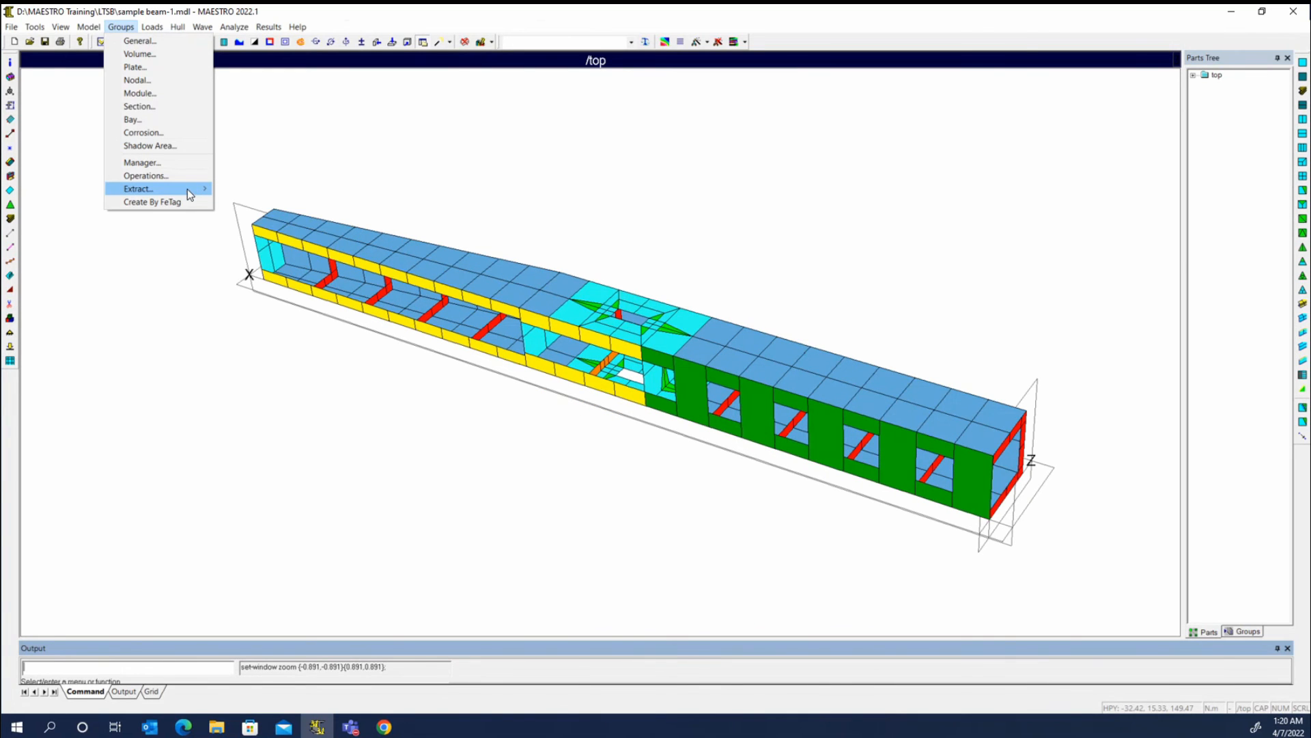
{"action": "mouse_move", "coordinate": [187, 189]}
{"action": "mouse_move", "coordinate": [192, 194]}
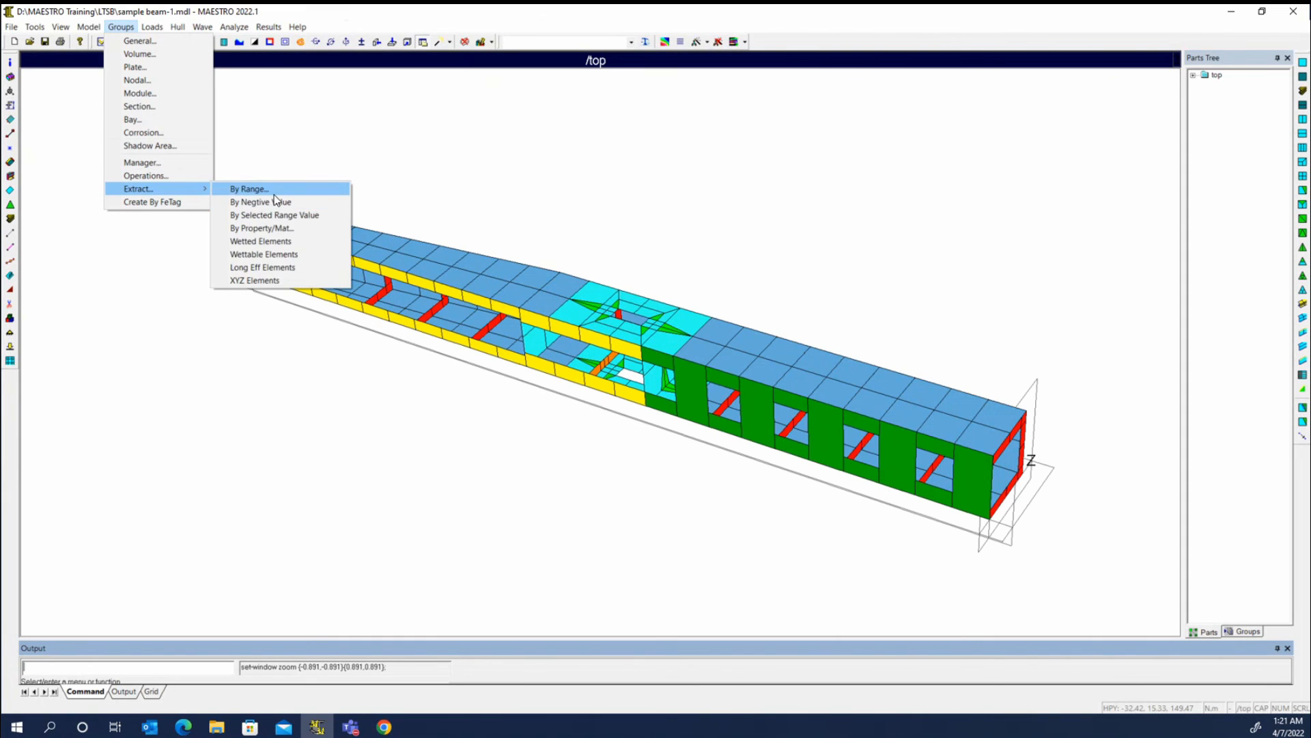